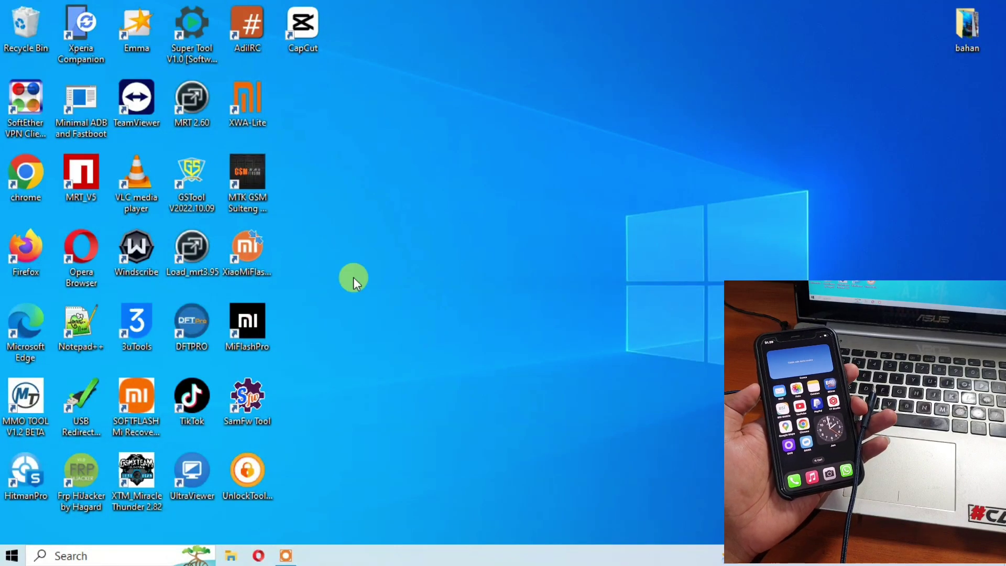
Open the Chrome browser and go to 3u.com
double_click(22, 189)
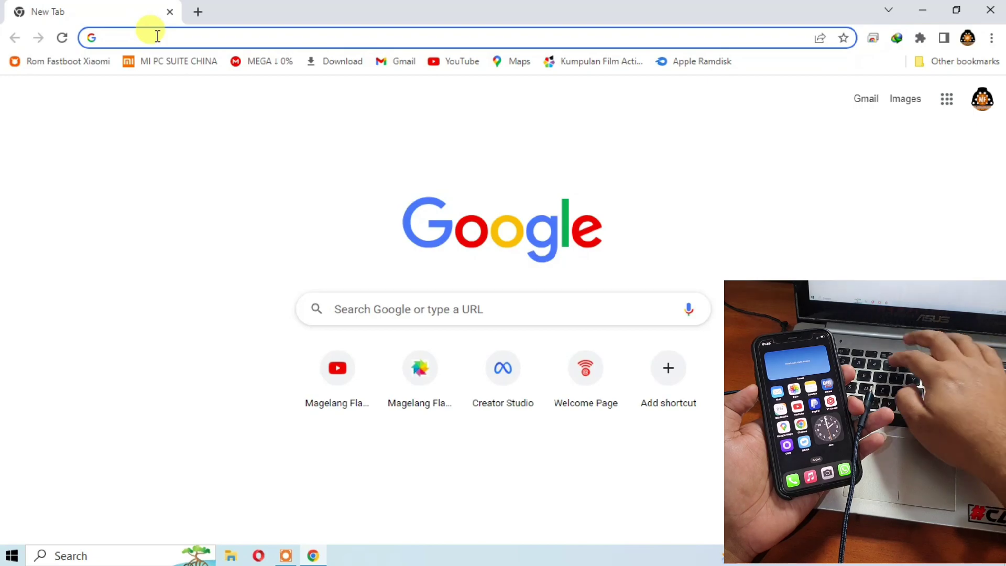
type("3u.")
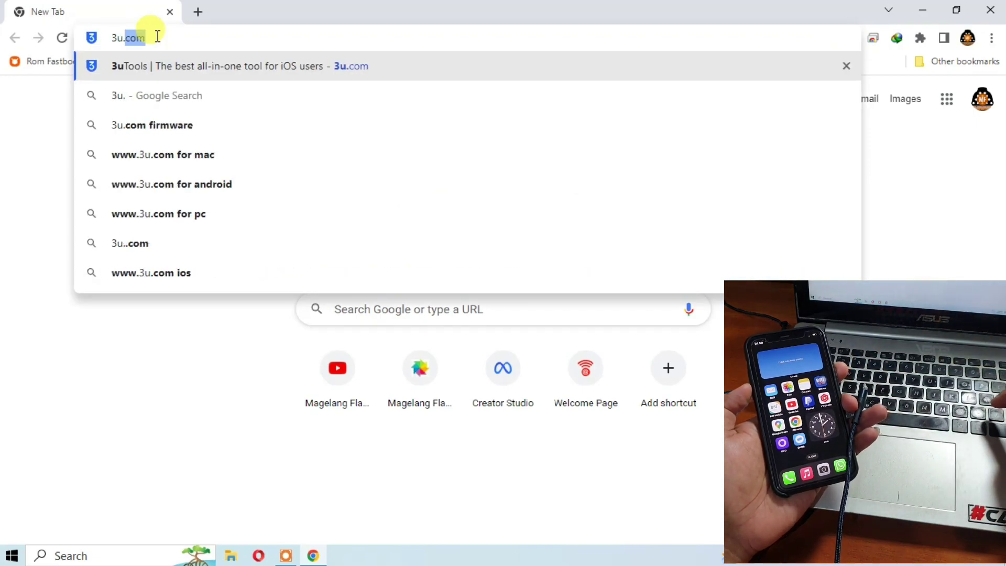
type("com")
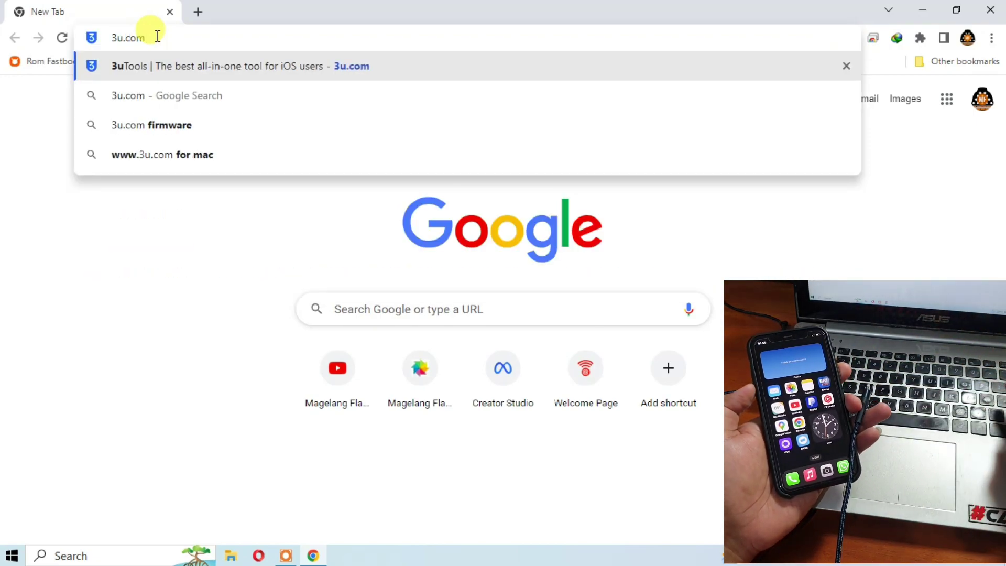
key("Return")
Download the 3uTools installer, keeping the option to show the completed existing file, and minimize the browser
scroll(244, 189, "down", 5)
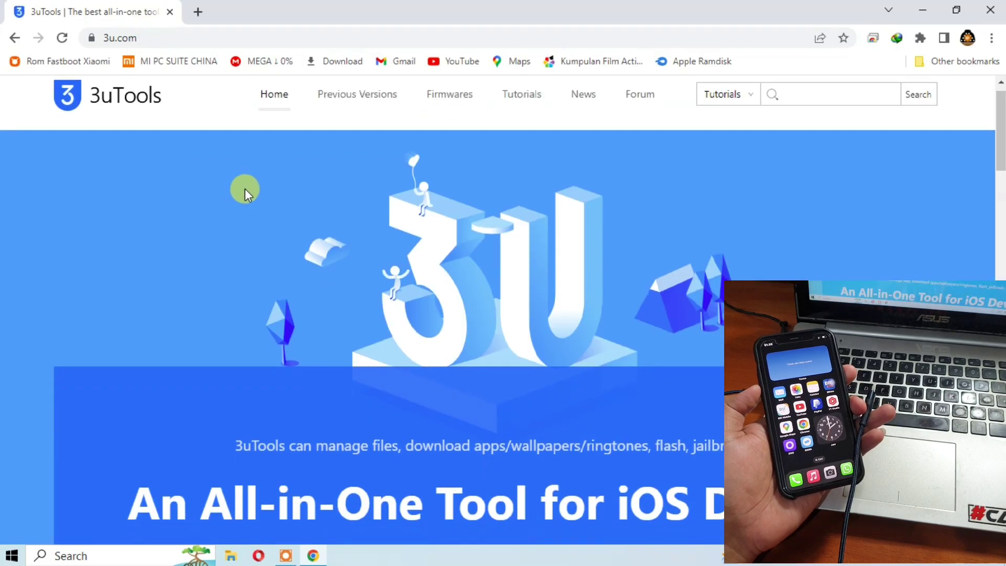
scroll(244, 188, "down", 1)
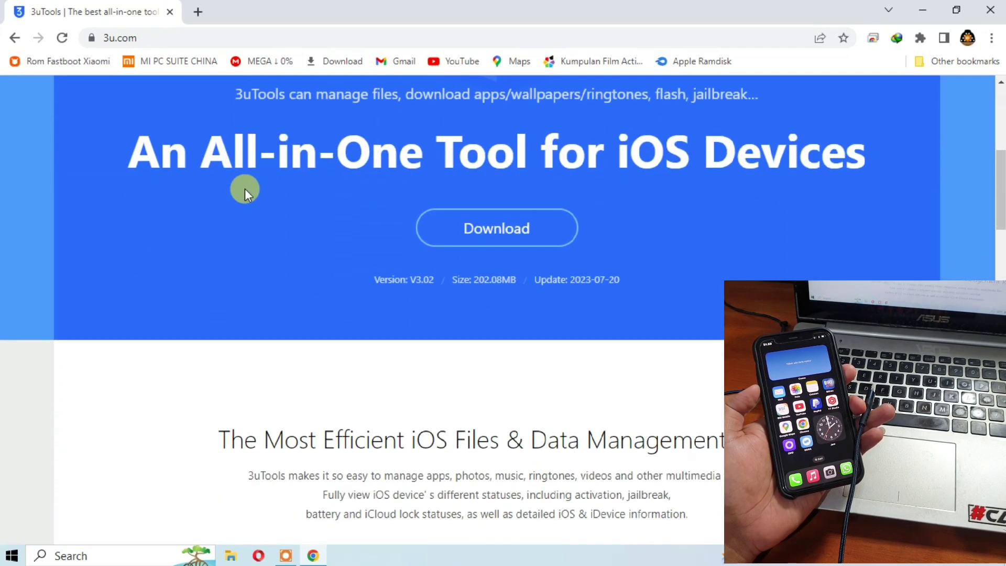
left_click(481, 236)
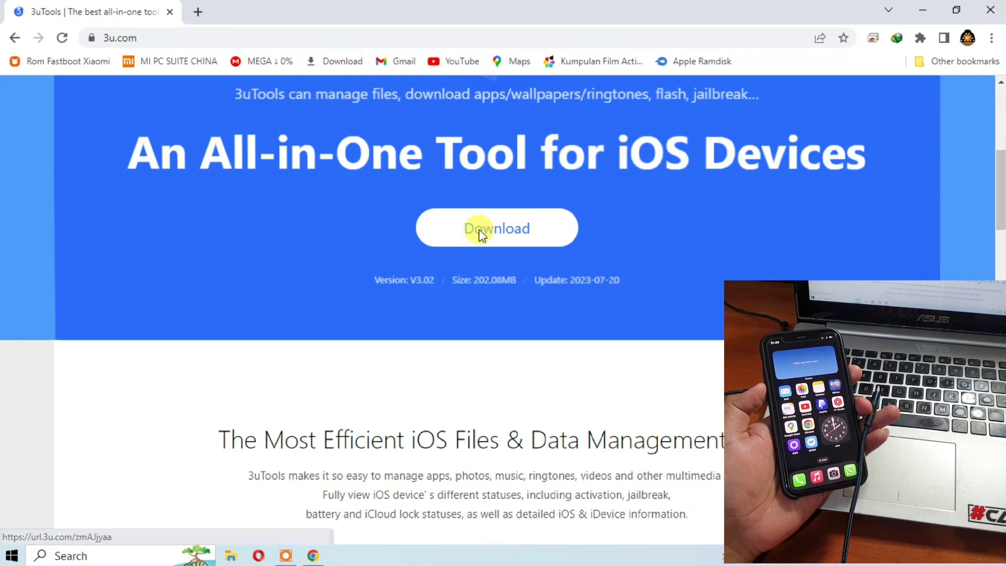
left_click(465, 334)
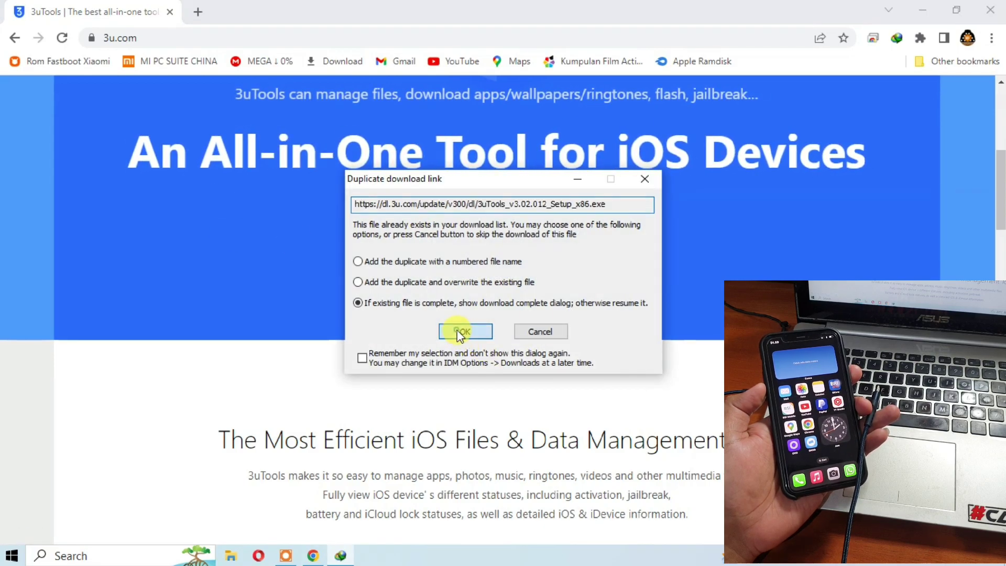
left_click(930, 17)
Run the downloaded 3uTools_v3.02.012_Setup_x86.exe and move its setup window to the upper-left area of the desktop
left_click_drag(494, 126, 239, 57)
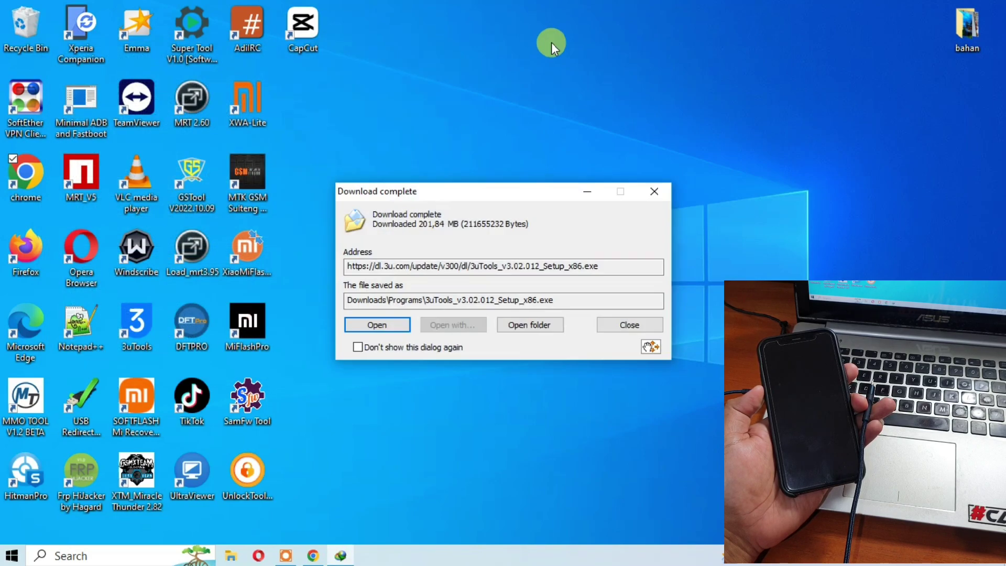
left_click_drag(477, 198, 210, 120)
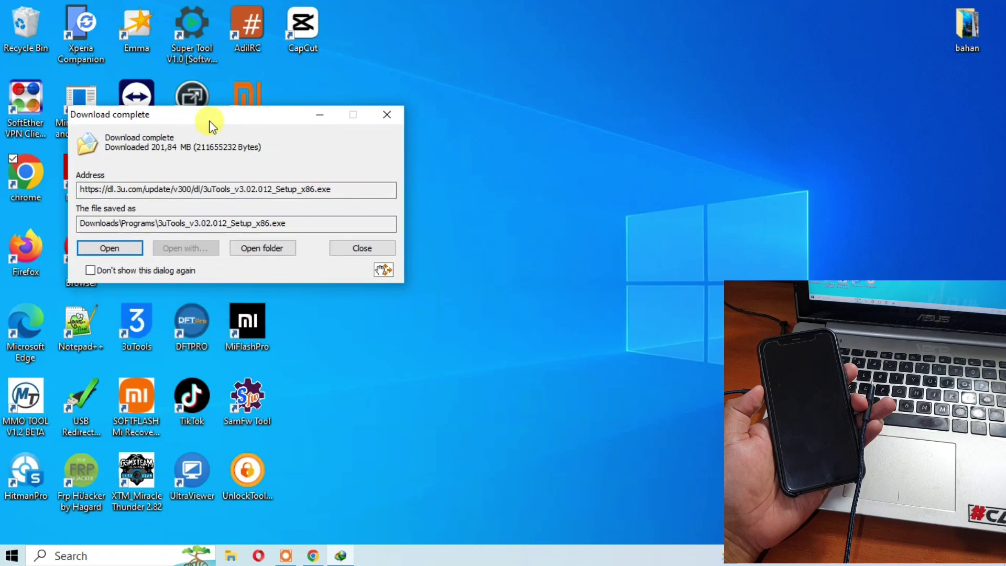
left_click(109, 248)
left_click_drag(417, 153, 139, 56)
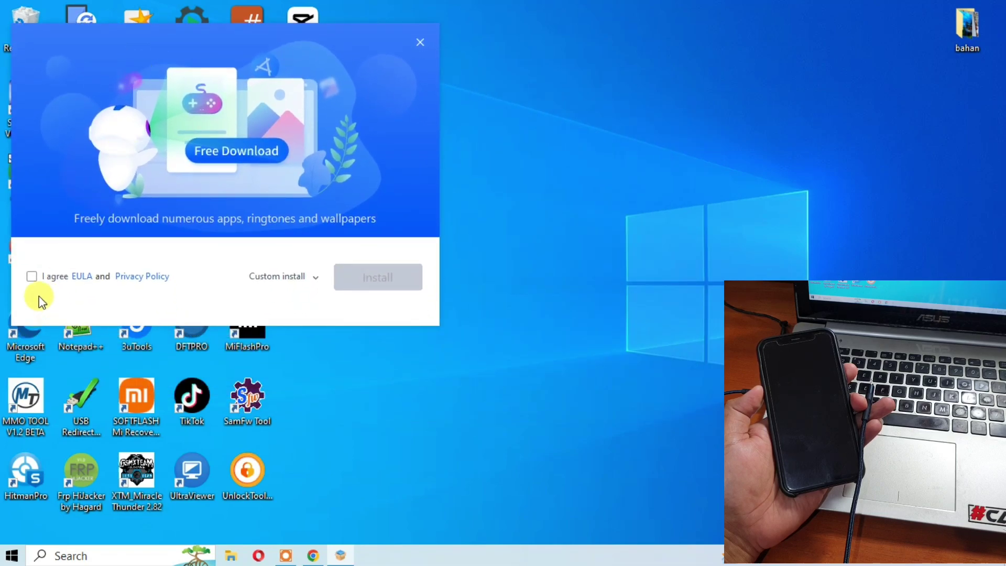
Accept the EULA and privacy policy, install 3uTools without uninstalling the old version, and finish the setup
left_click(31, 277)
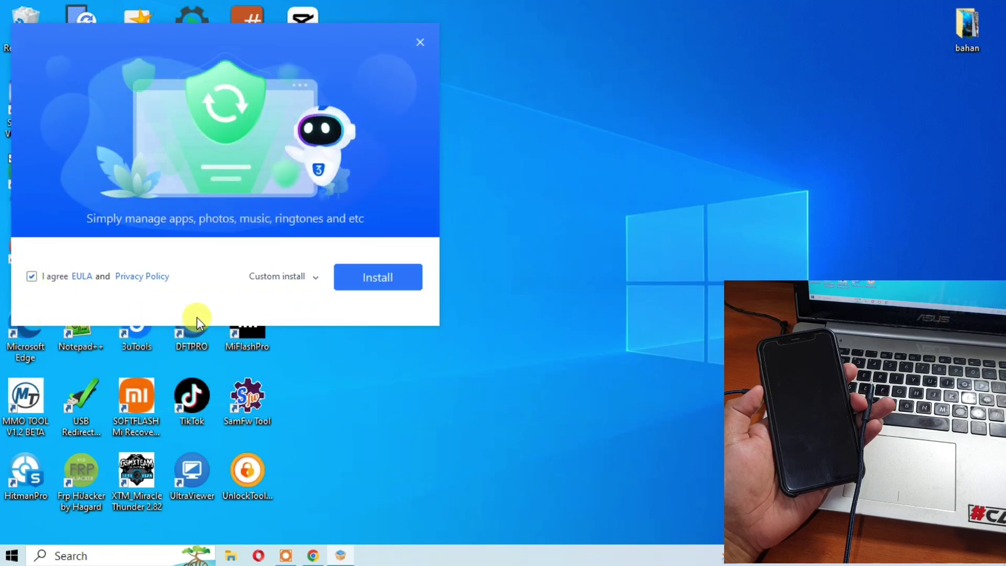
left_click(354, 278)
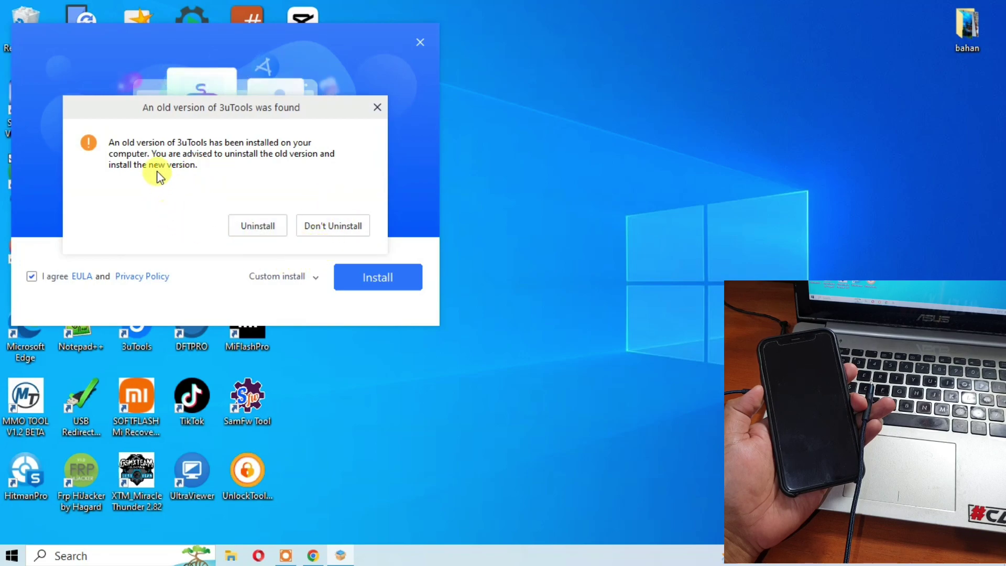
left_click(332, 226)
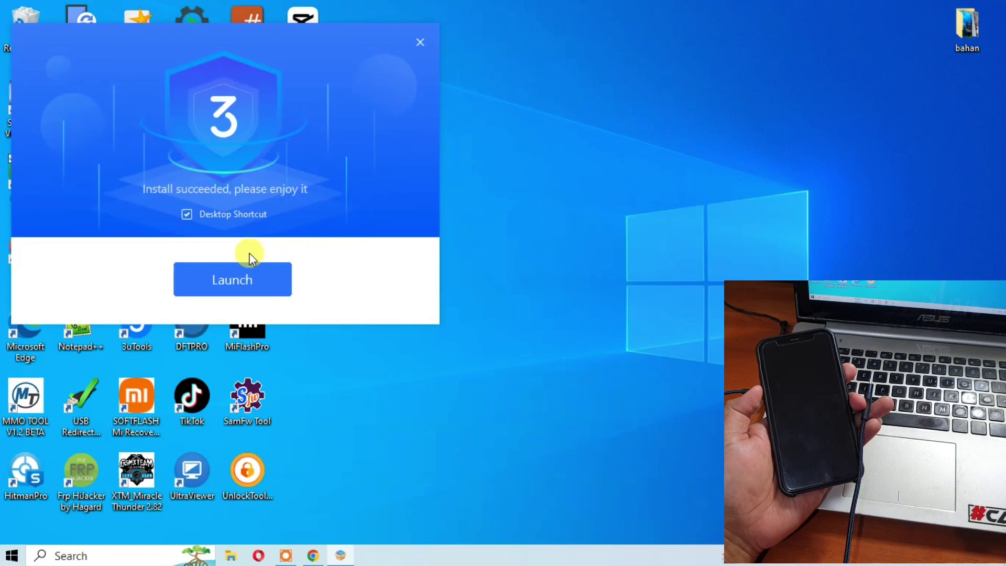
left_click(249, 254)
left_click(229, 283)
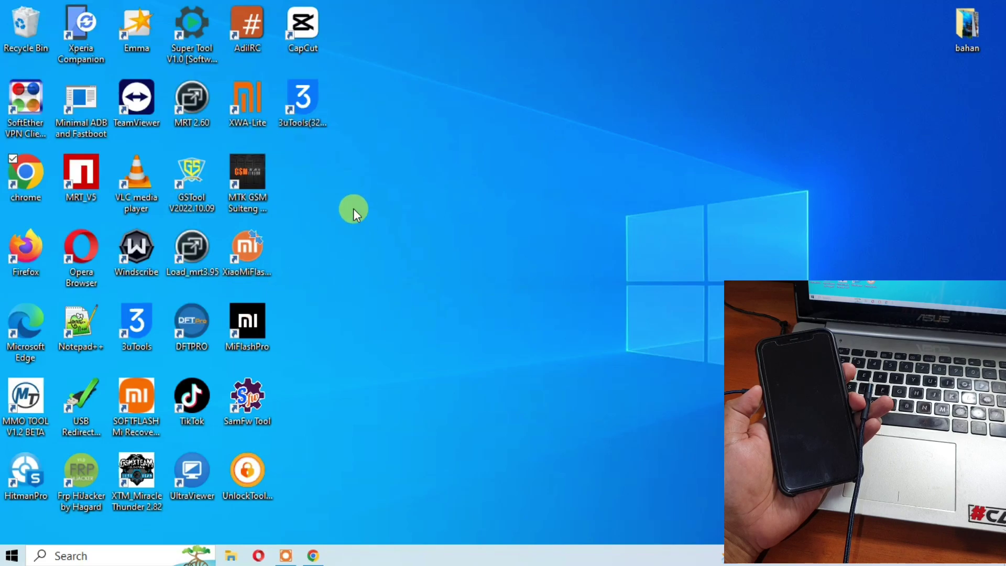
Launch 3uTools (32bit) from its new desktop shortcut and move its window to the left edge of the desktop
left_click(293, 107)
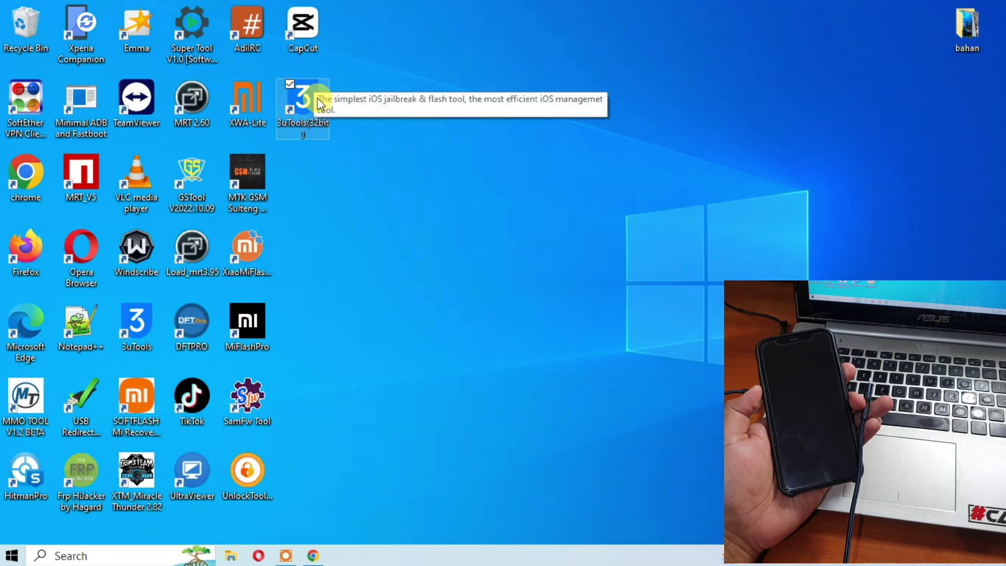
double_click(297, 105)
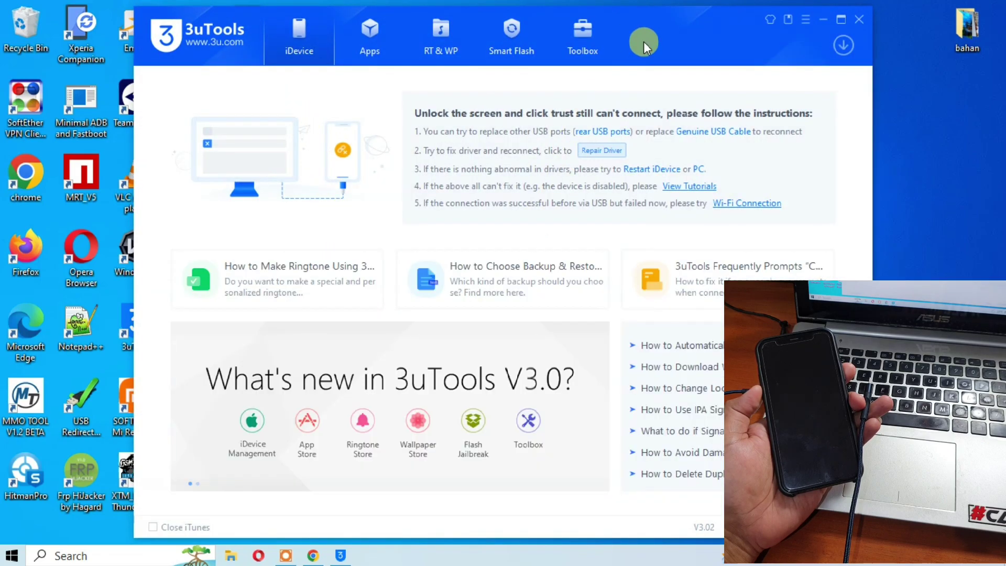
left_click_drag(655, 20, 522, 17)
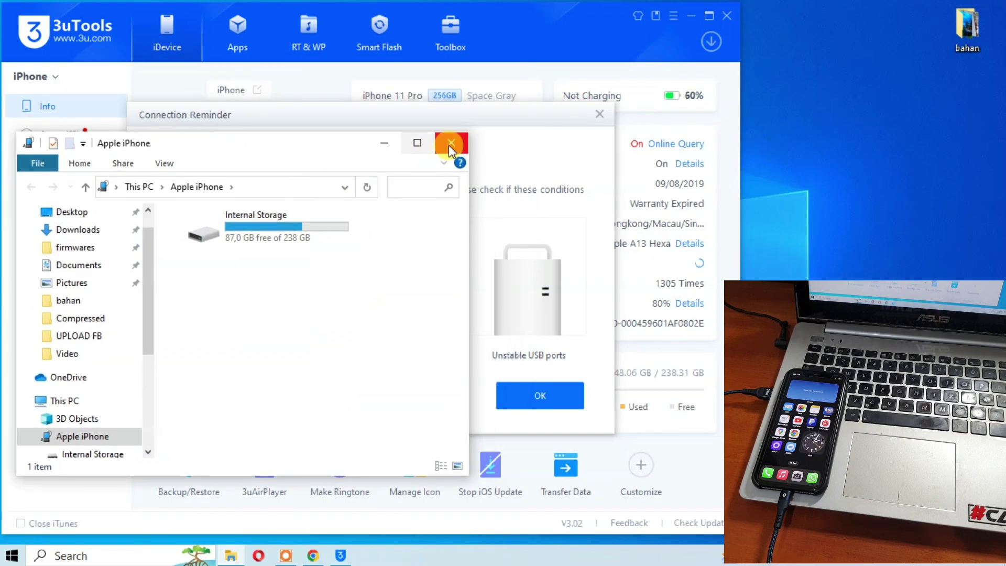
Close the Apple iPhone file window and dismiss the Connection Reminder in 3uTools
left_click(449, 144)
left_click_drag(391, 122, 321, 114)
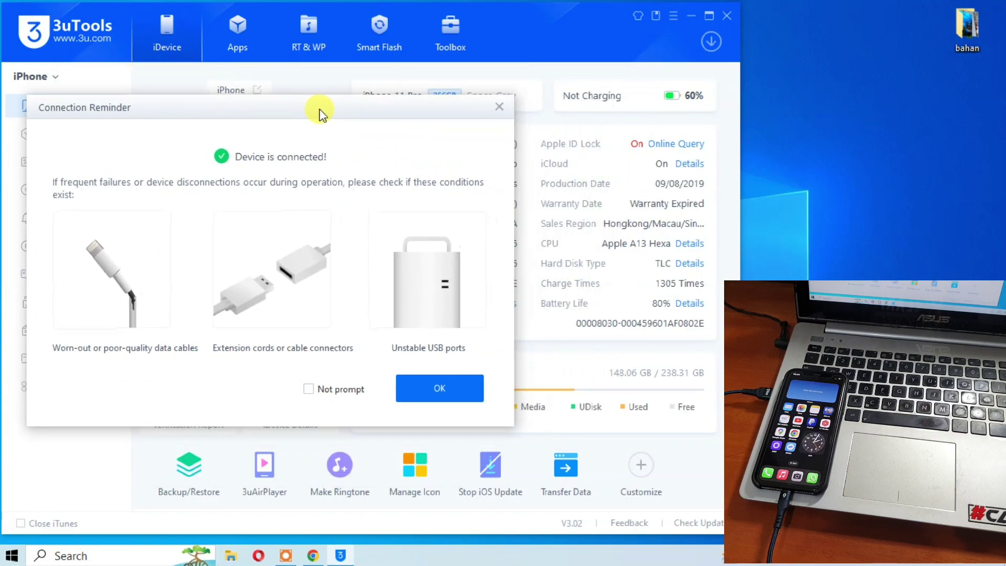
left_click(422, 389)
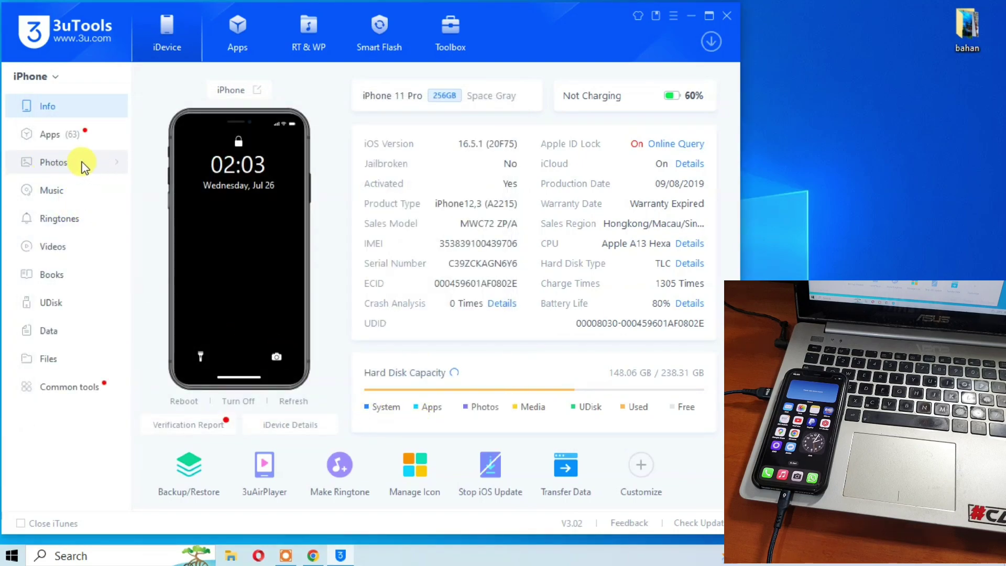
Open the Camera Roll album in the connected iPhone's photos
left_click(64, 164)
left_click(55, 165)
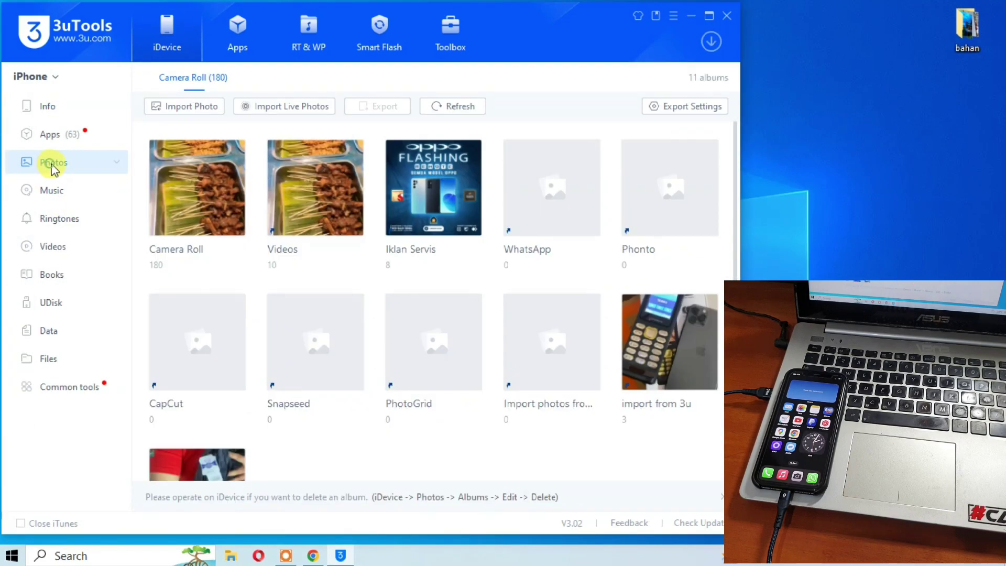
left_click(78, 162)
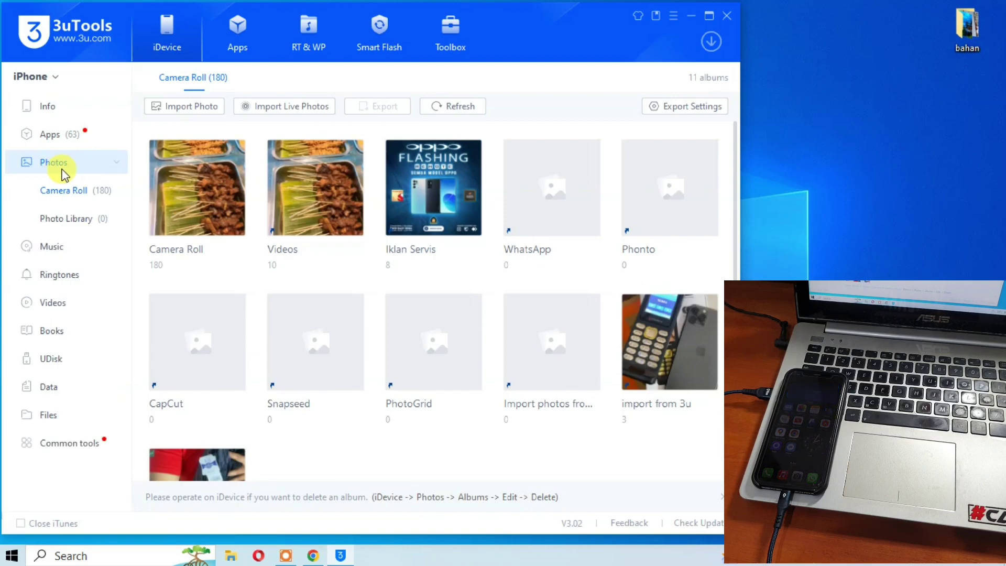
left_click(194, 205)
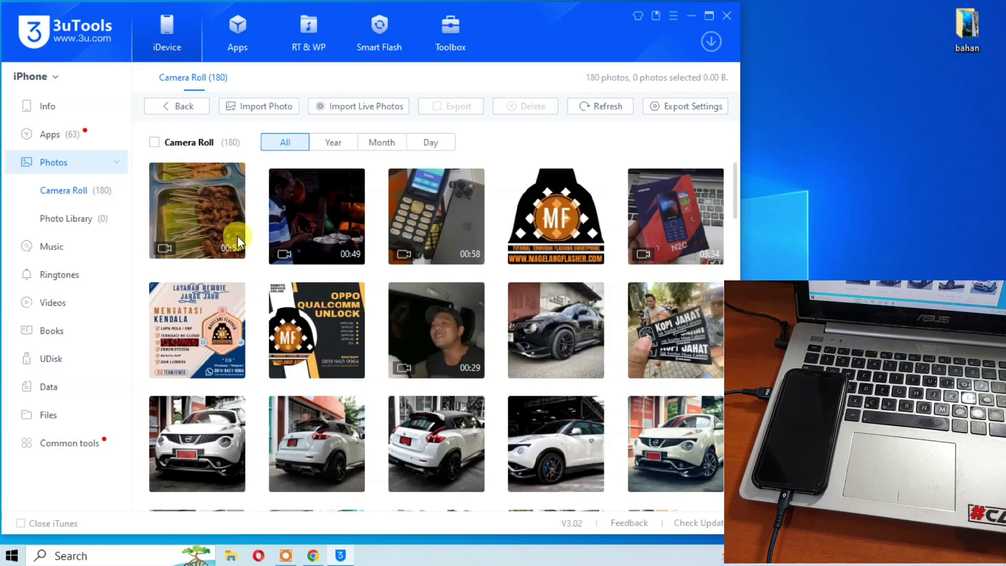
Select the 00:57 satay video and the blue poster image below it, and start exporting them
left_click(198, 213)
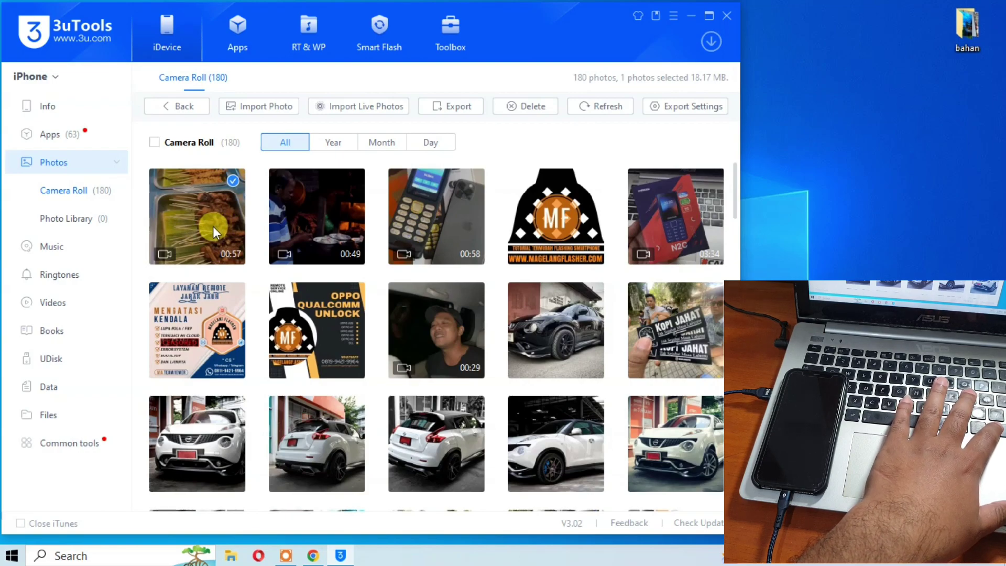
left_click(205, 326)
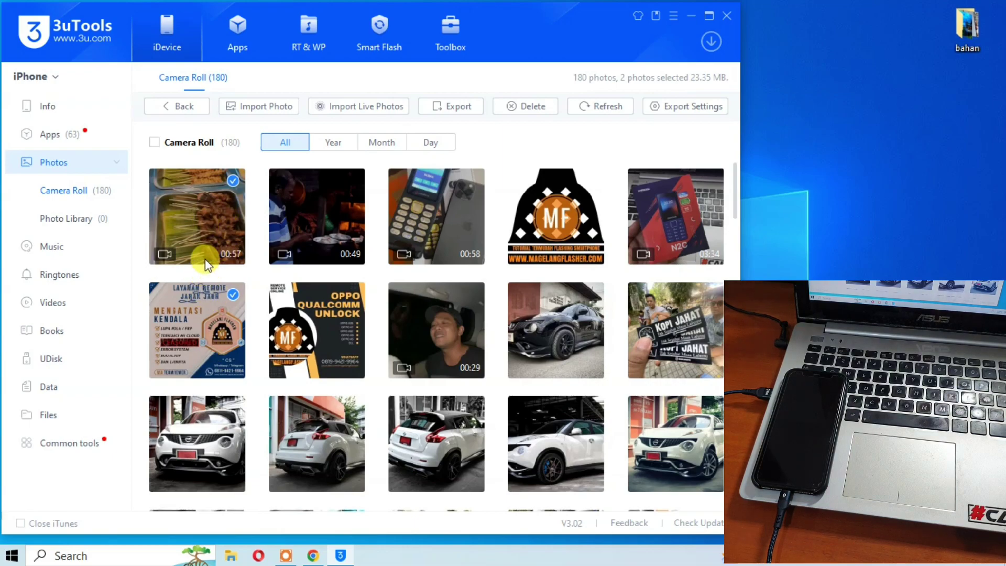
left_click(452, 108)
Choose Desktop as the destination folder for the photo export
left_click_drag(455, 168, 240, 122)
scroll(236, 224, "down", 3)
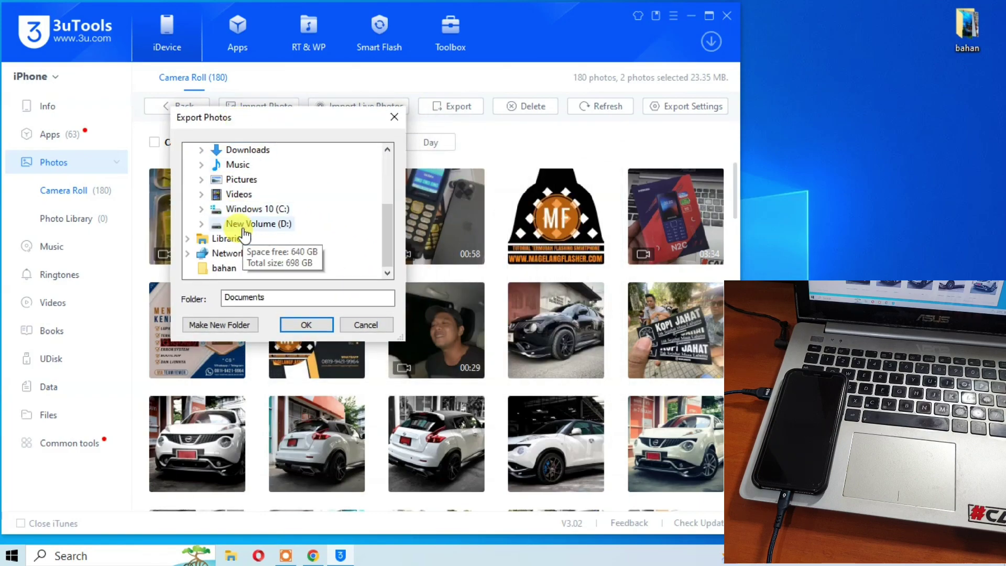
scroll(244, 235, "up", 2)
scroll(215, 200, "up", 1)
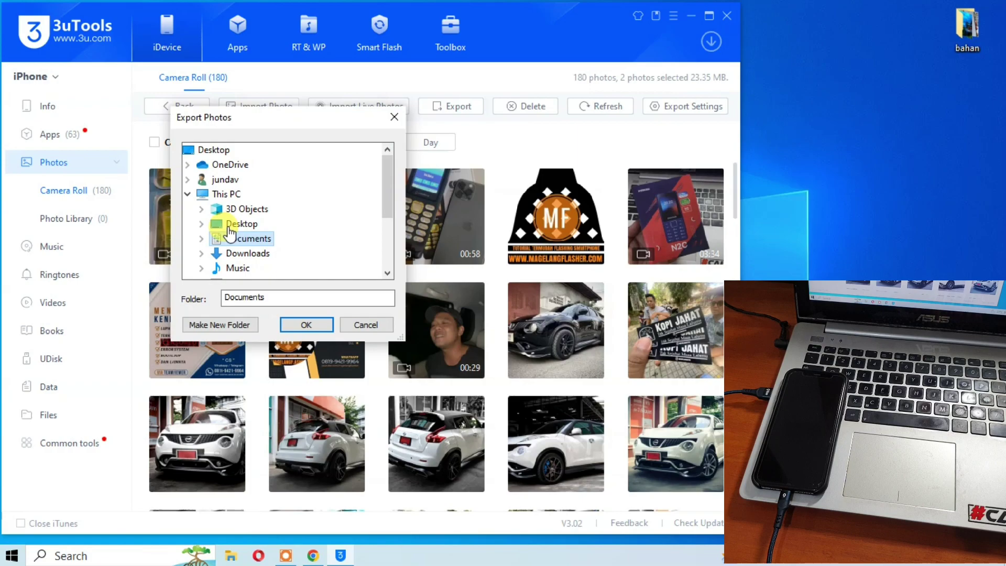
left_click(224, 153)
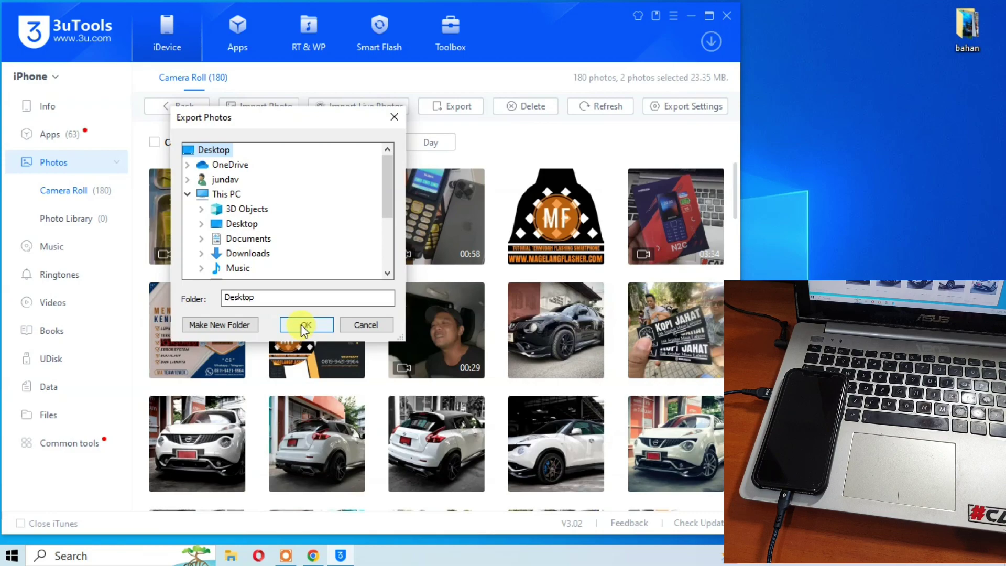
scroll(257, 218, "down", 3)
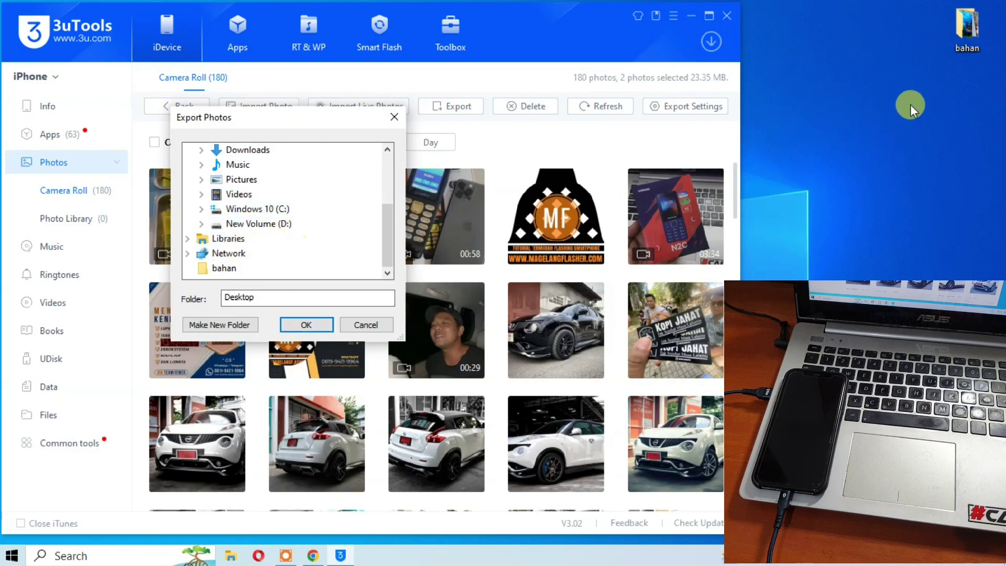
Create a folder named "dari iphone" on the Windows desktop and move it one icon position to the left
right_click(830, 30)
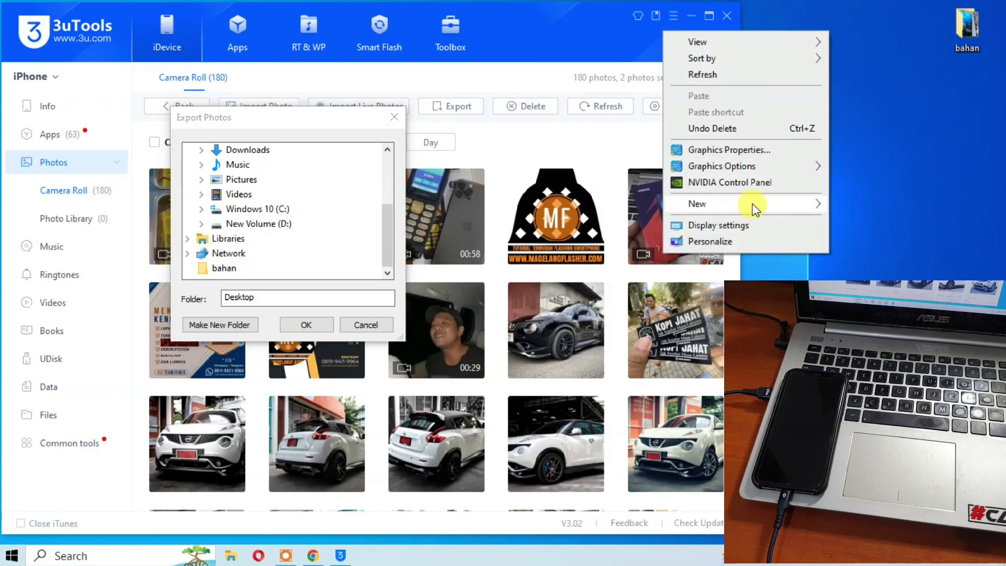
mouse_move(753, 204)
left_click(845, 204)
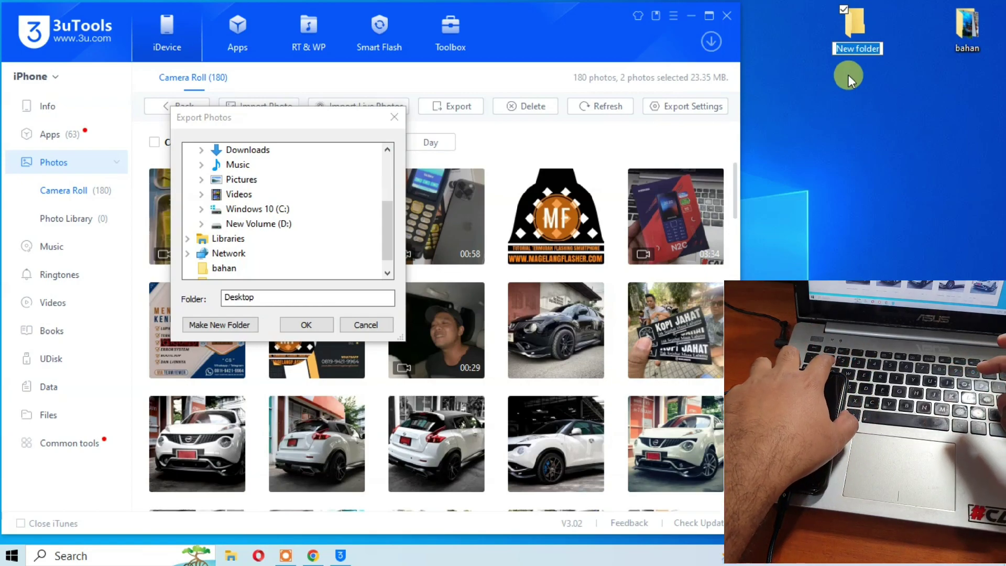
type("d")
type("i")
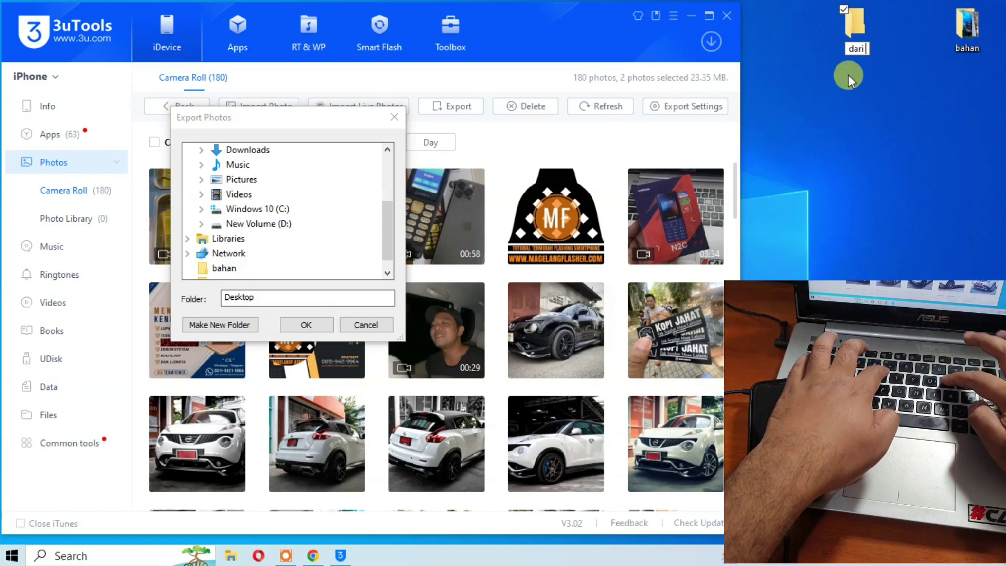
type(" iphone")
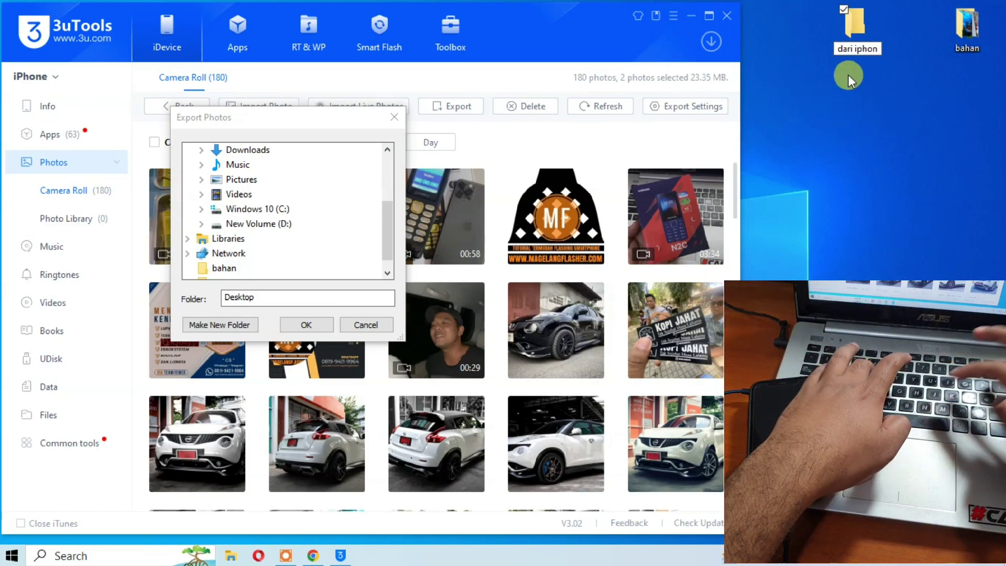
key("Return")
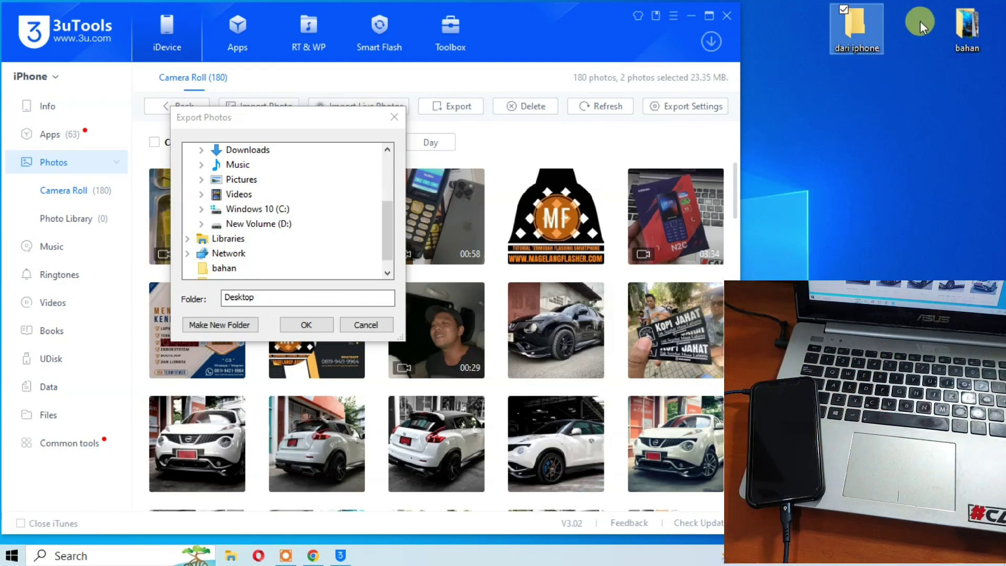
left_click_drag(860, 27, 781, 29)
left_click(865, 27)
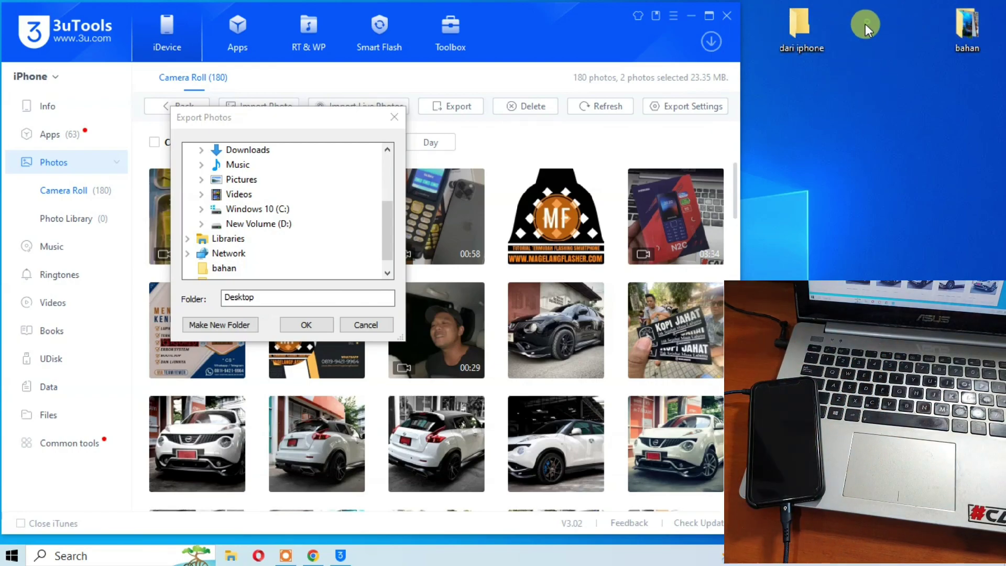
Set the "dari iphone" folder as the destination and export the two selected Camera Roll items there
scroll(283, 207, "down", 1)
scroll(242, 215, "up", 3)
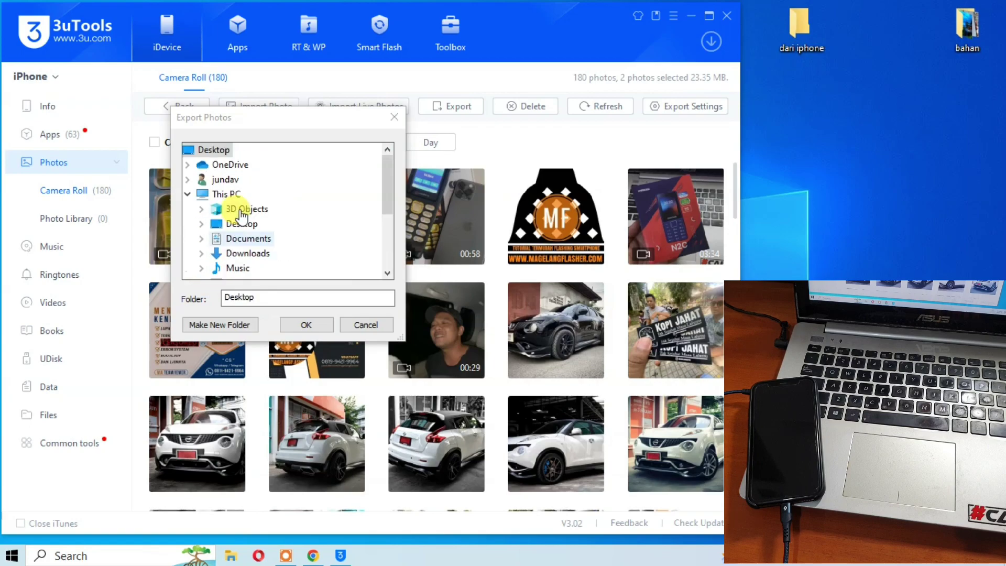
left_click(194, 151)
scroll(236, 204, "down", 3)
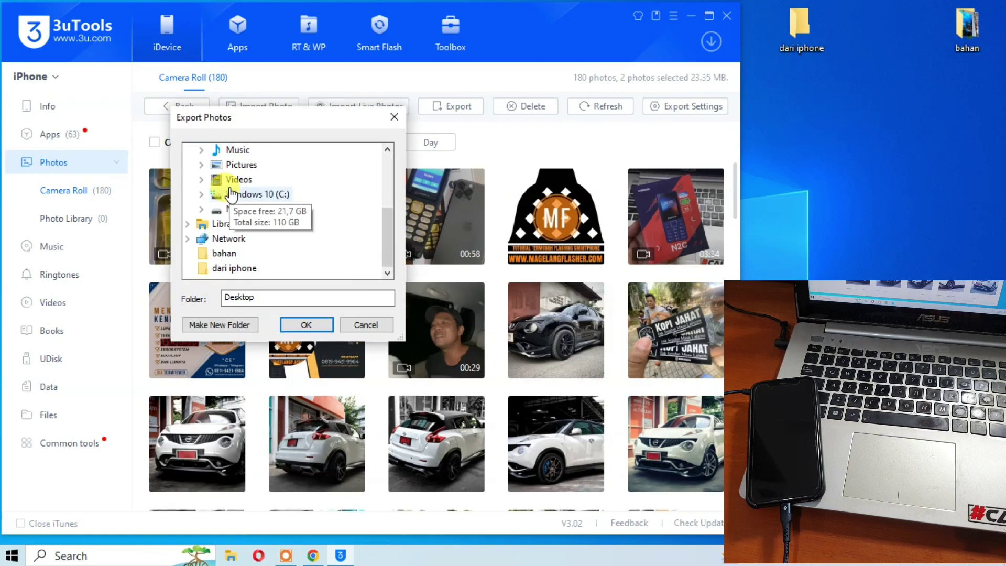
left_click(223, 269)
left_click(304, 329)
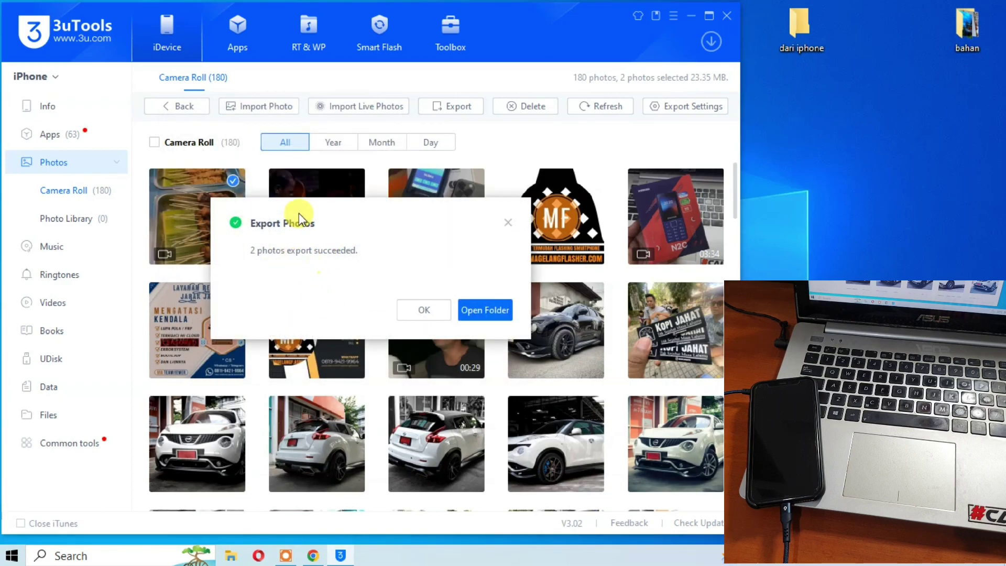
Open the photo export's destination folder, compare its files with the Camera Roll originals, and close the folder window
left_click_drag(299, 213, 225, 204)
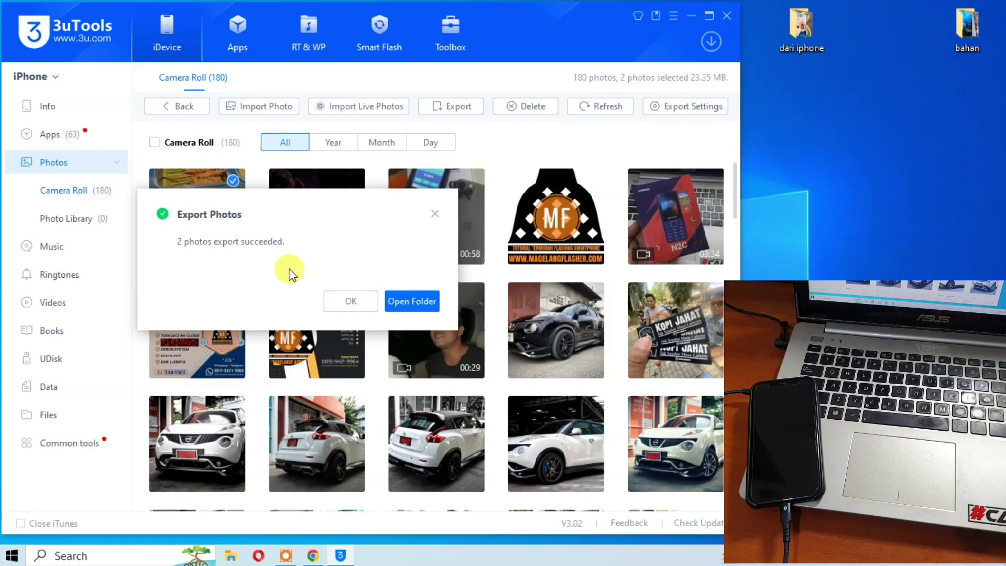
left_click(411, 302)
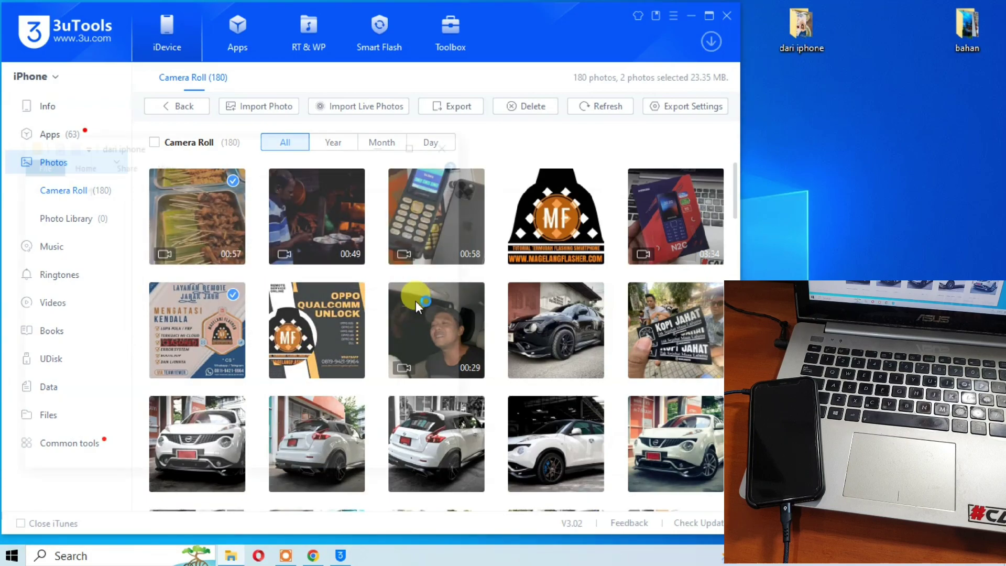
left_click_drag(327, 327, 210, 236)
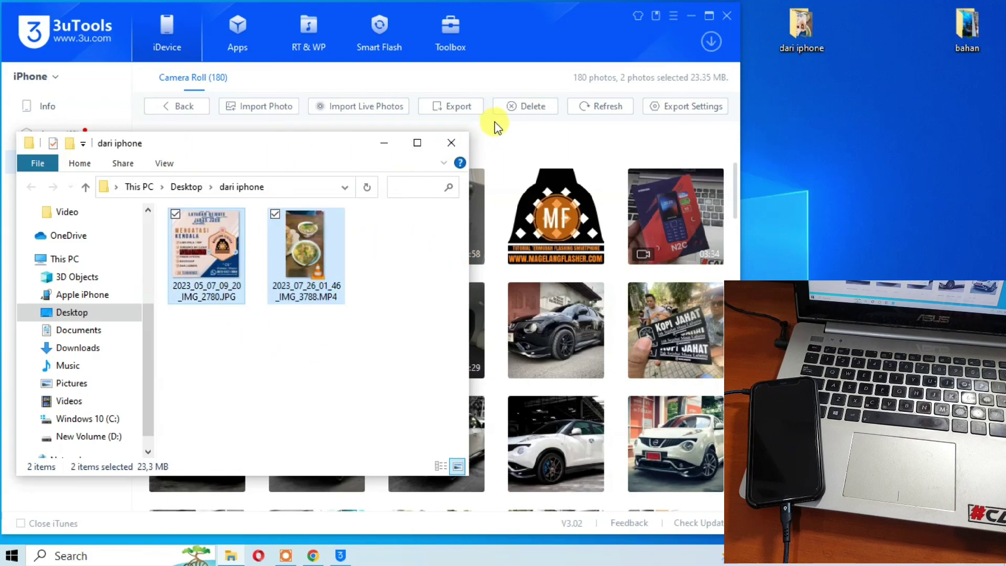
left_click_drag(257, 143, 524, 32)
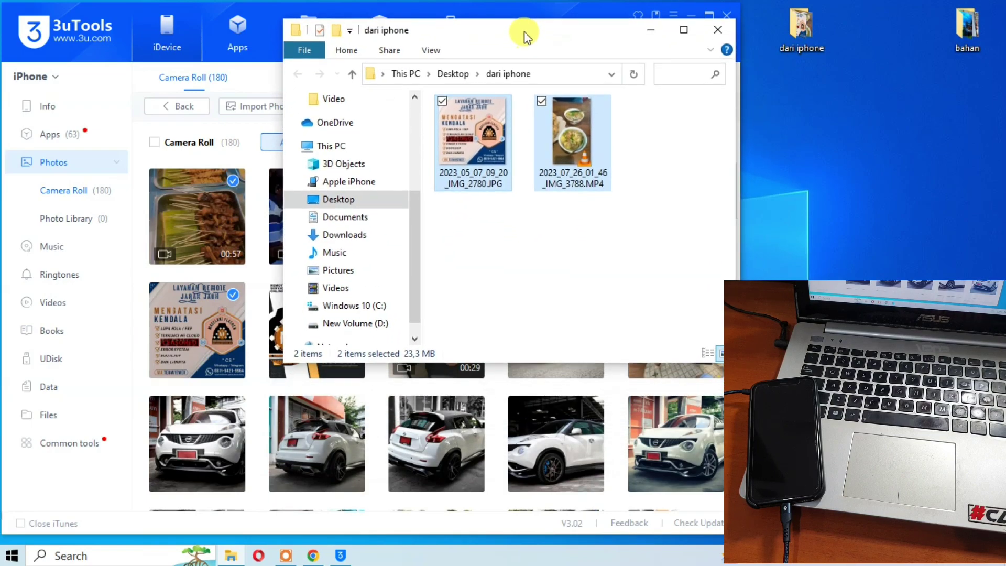
left_click(215, 335)
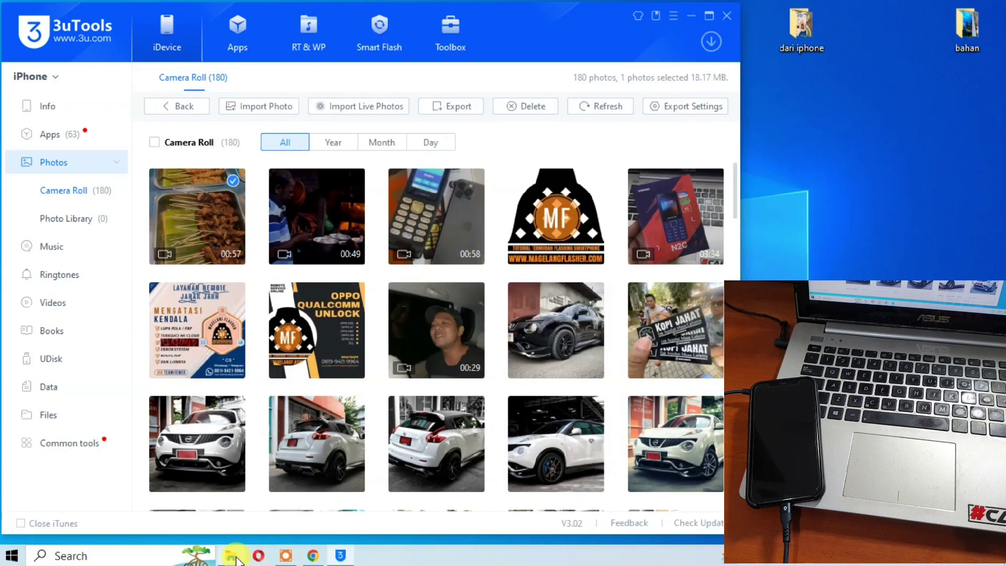
left_click(233, 557)
left_click(568, 266)
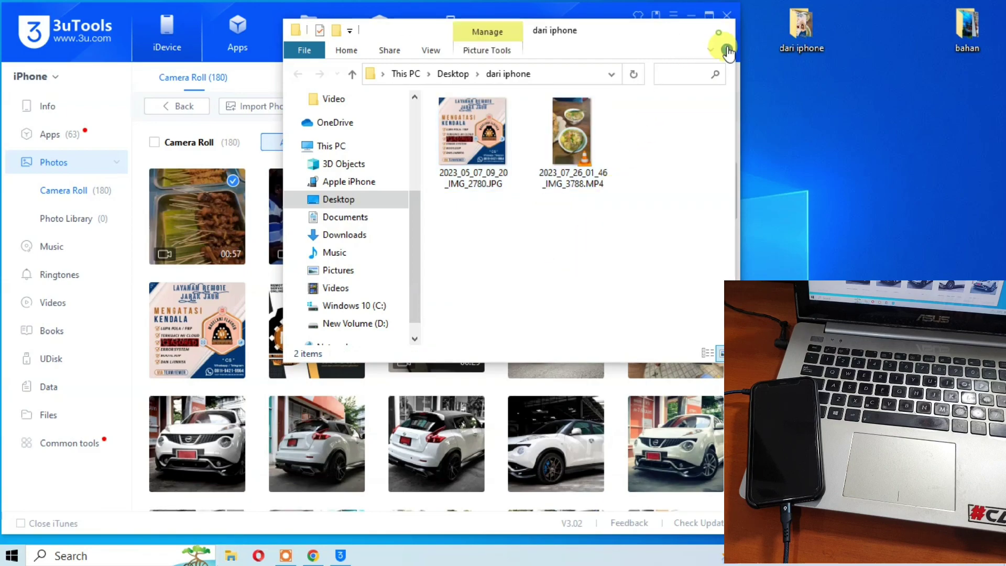
left_click(727, 51)
Open the "dari iphone" folder from the desktop, look through the exported photo and video, and close it
left_click(818, 31)
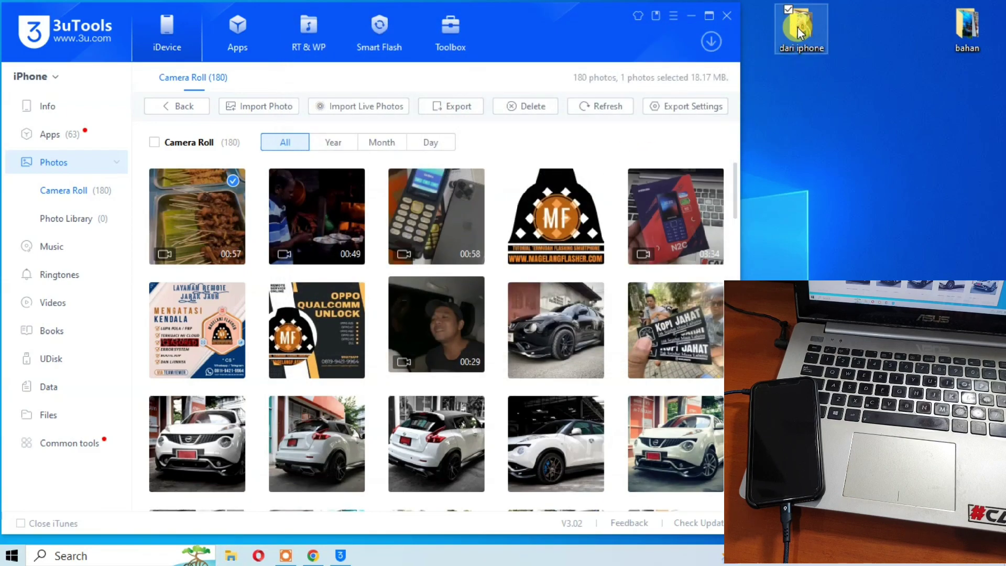
left_click(554, 191)
key("Left")
key("Right")
key("Left")
left_click(727, 37)
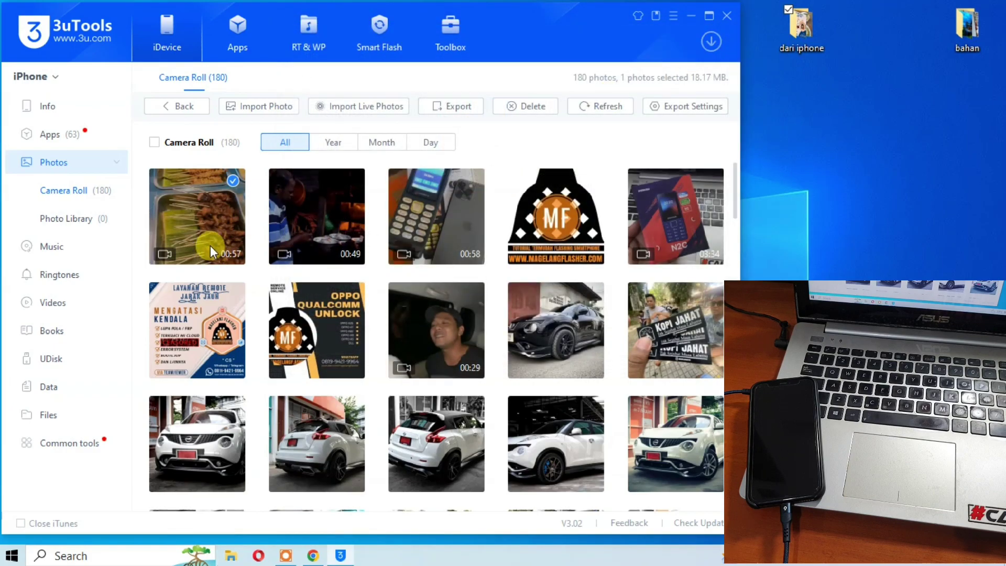
Collapse the iPhone's Photos category and clear the item selection in the Camera Roll
left_click(62, 166)
left_click(416, 221)
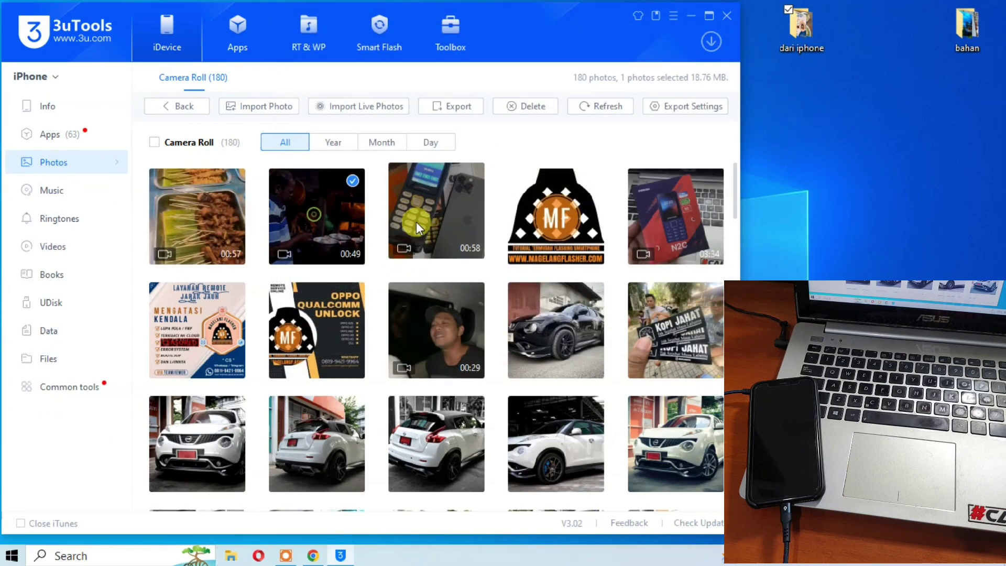
left_click(249, 226)
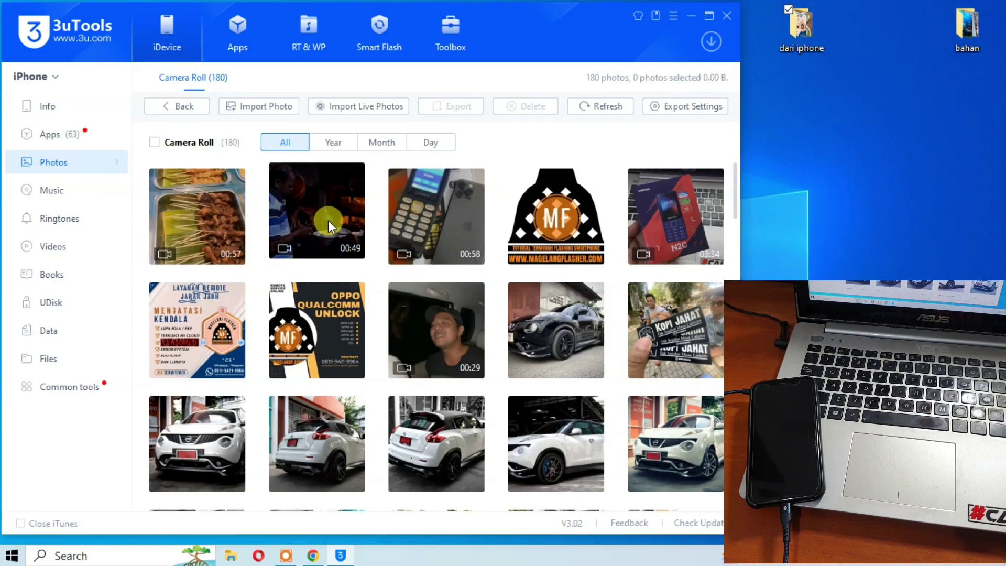
Open the iPhone's music list and select the song "Beckoning - Telecasted.mp3"
left_click(58, 192)
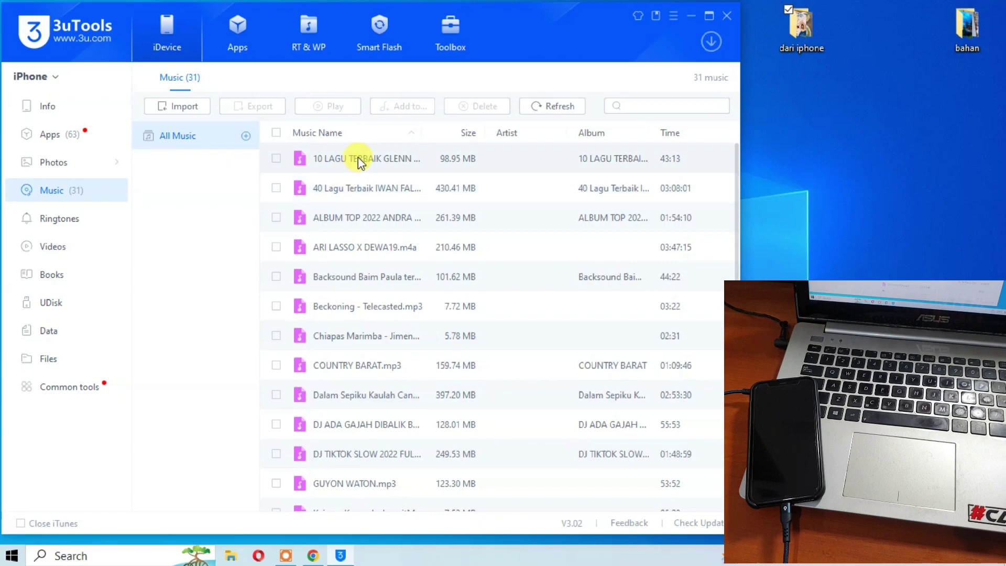
scroll(340, 246, "down", 3)
scroll(344, 278, "up", 3)
left_click(333, 309)
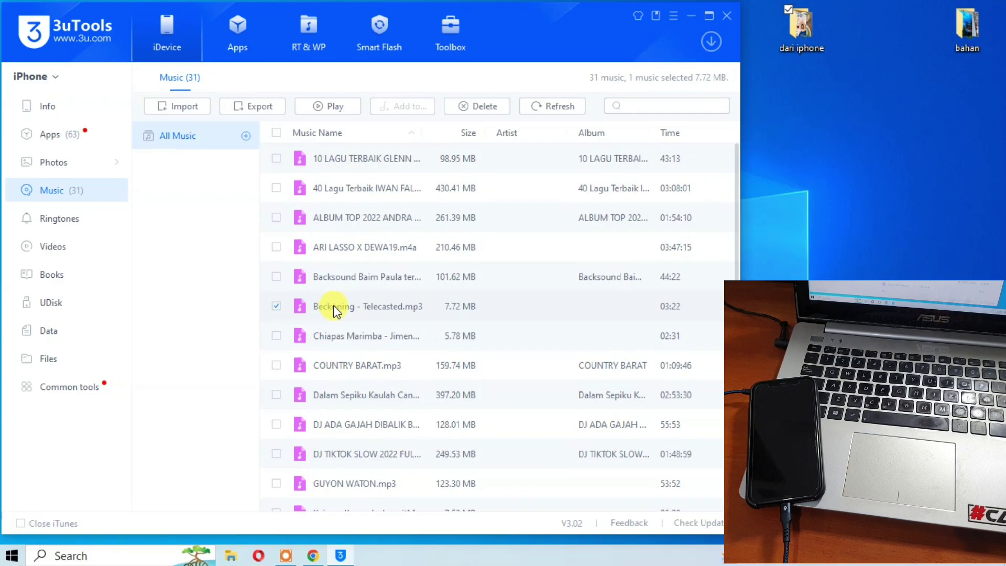
Export the selected song to the "dari iphone" folder
left_click(257, 106)
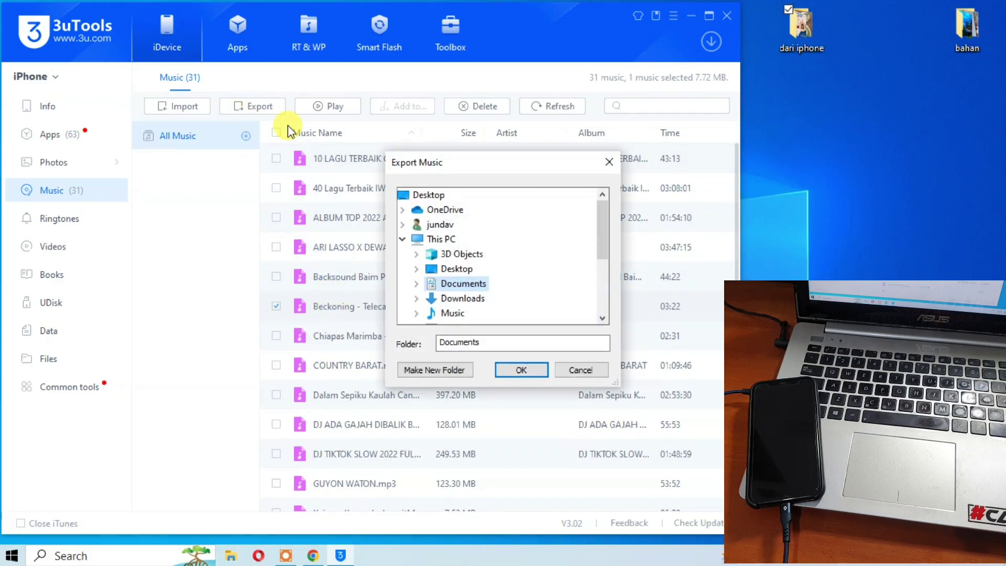
left_click_drag(432, 170, 181, 148)
scroll(195, 218, "down", 3)
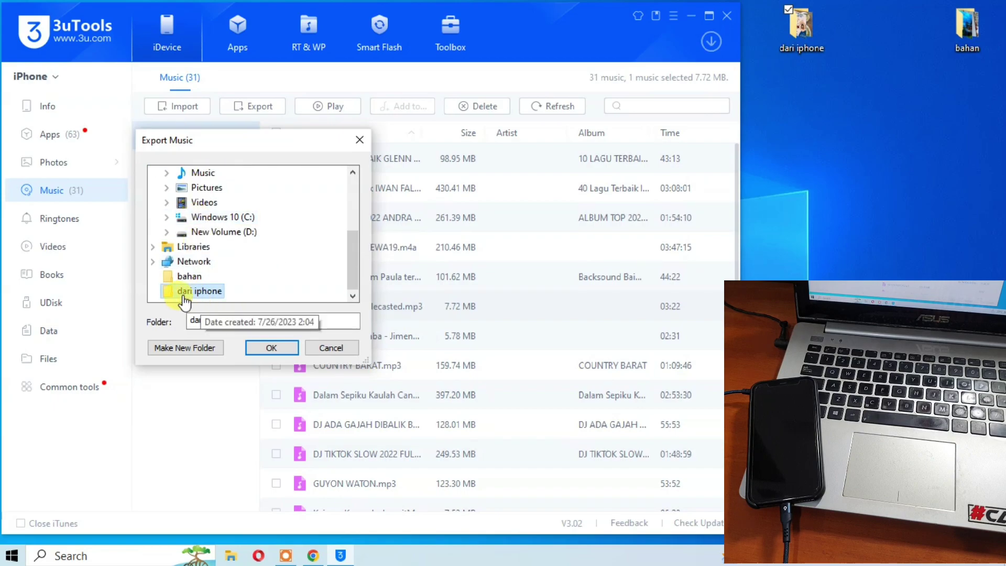
left_click(273, 349)
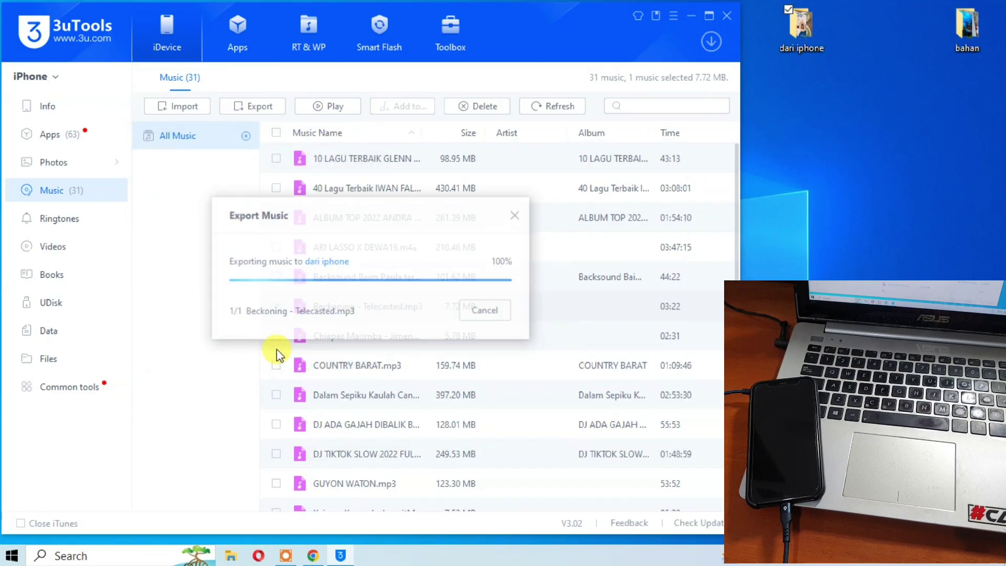
Open the music export's destination folder, check the exported song and video files, and close the folder window
left_click(488, 310)
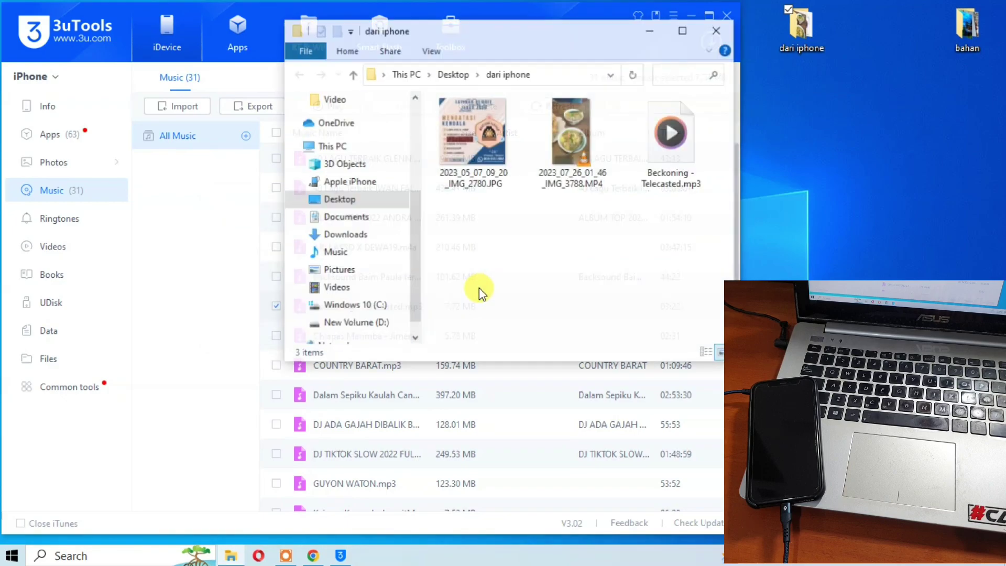
left_click_drag(551, 31, 330, 34)
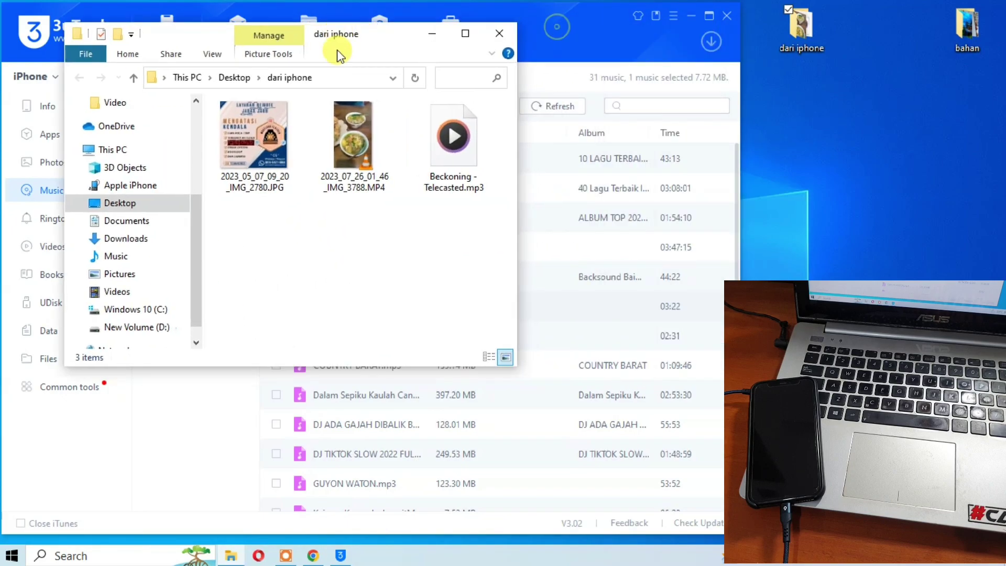
left_click(457, 168)
left_click(351, 156)
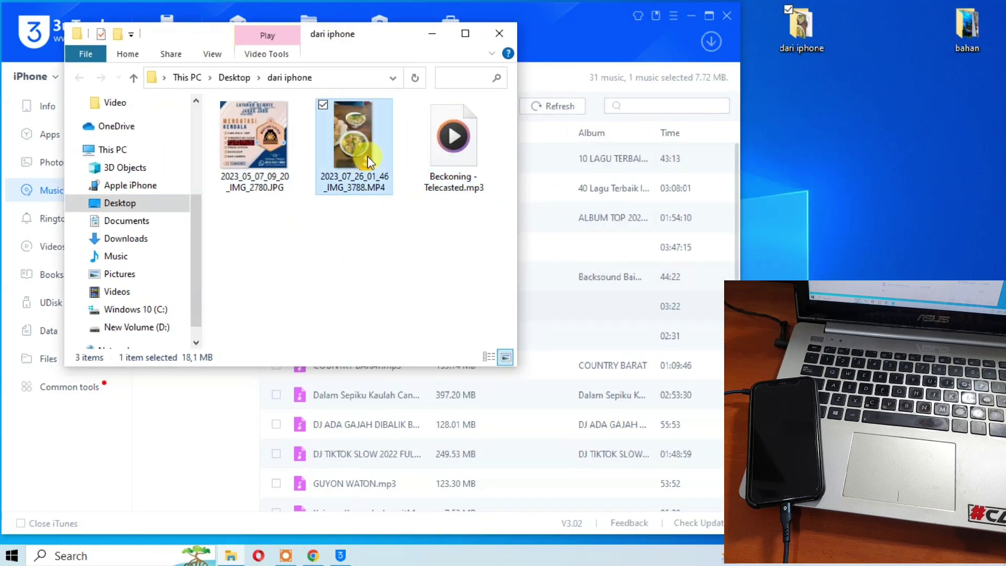
left_click(458, 173)
left_click(355, 242)
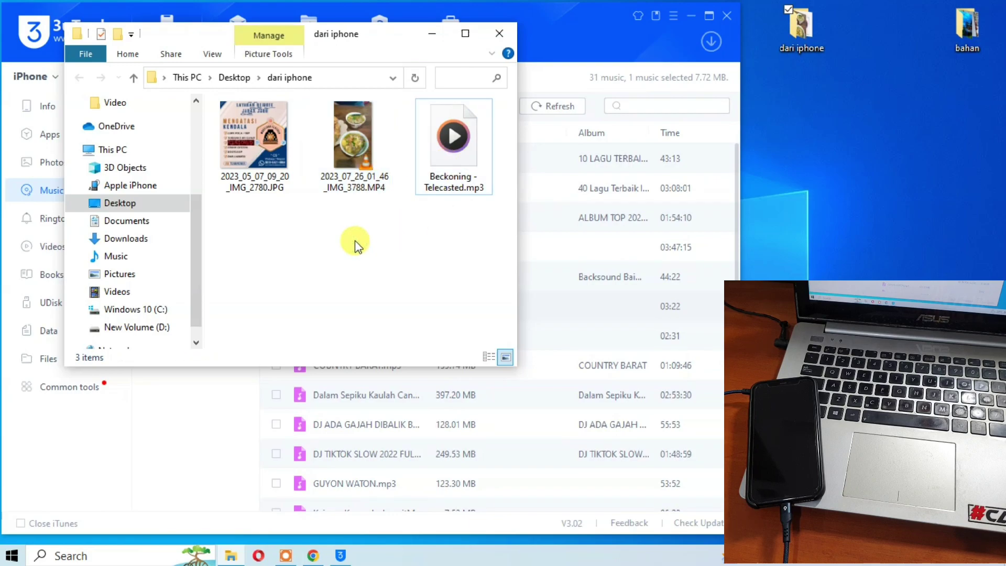
left_click(498, 33)
Display the iPhone's device information, and open the "bahan" folder from the desktop
left_click(72, 107)
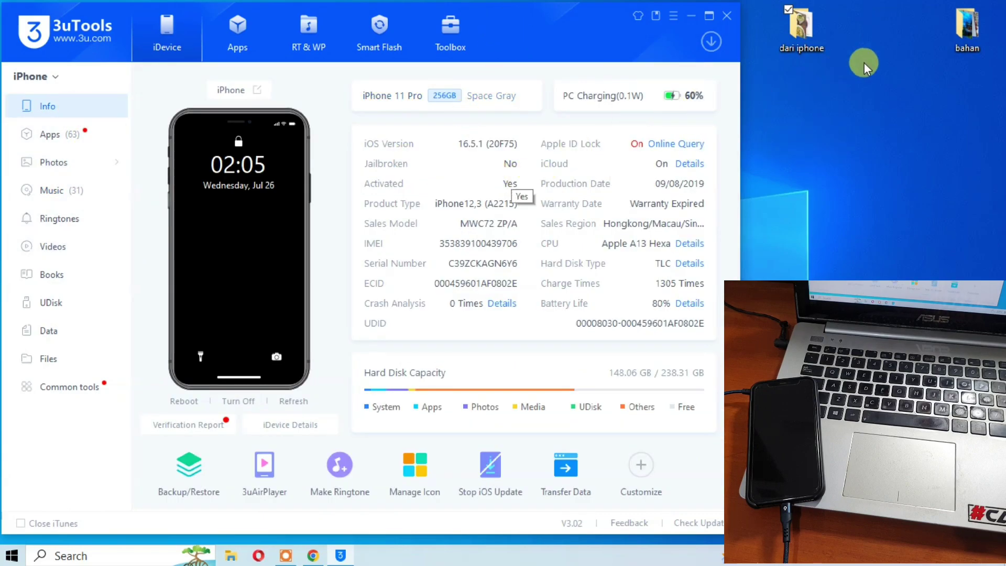
left_click(964, 29)
double_click(963, 31)
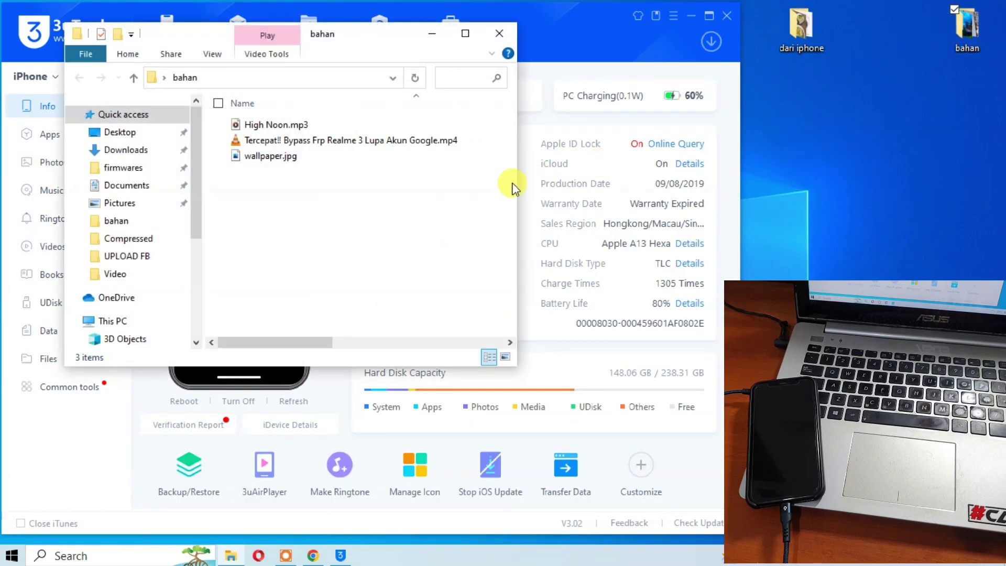
left_click_drag(337, 38, 299, 105)
Go through the files in the "bahan" folder, play the video "Tercepat!! Bypass Frp Realme 3 Lupa Akun Google.mp4", and close the player
left_click(258, 194)
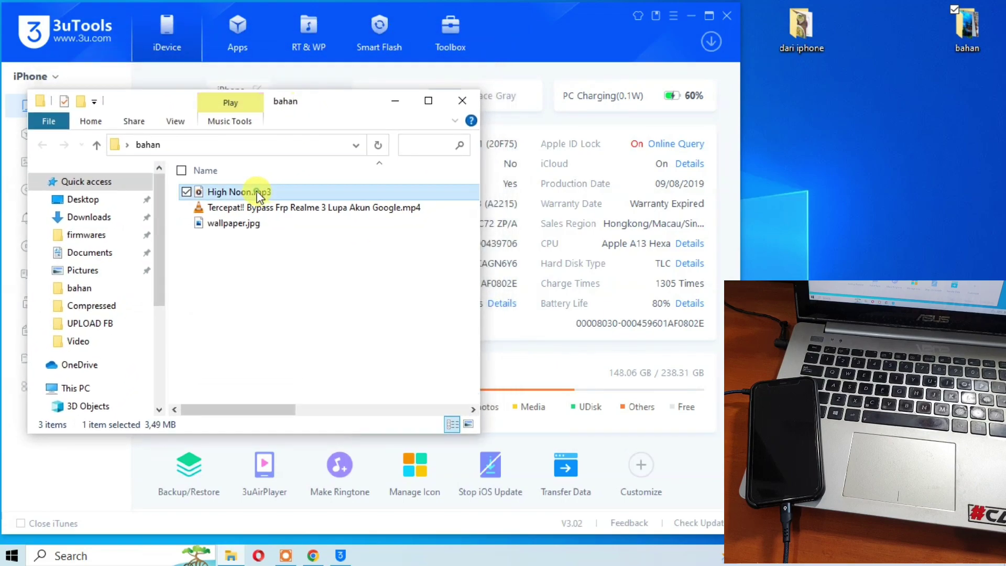
left_click(281, 208)
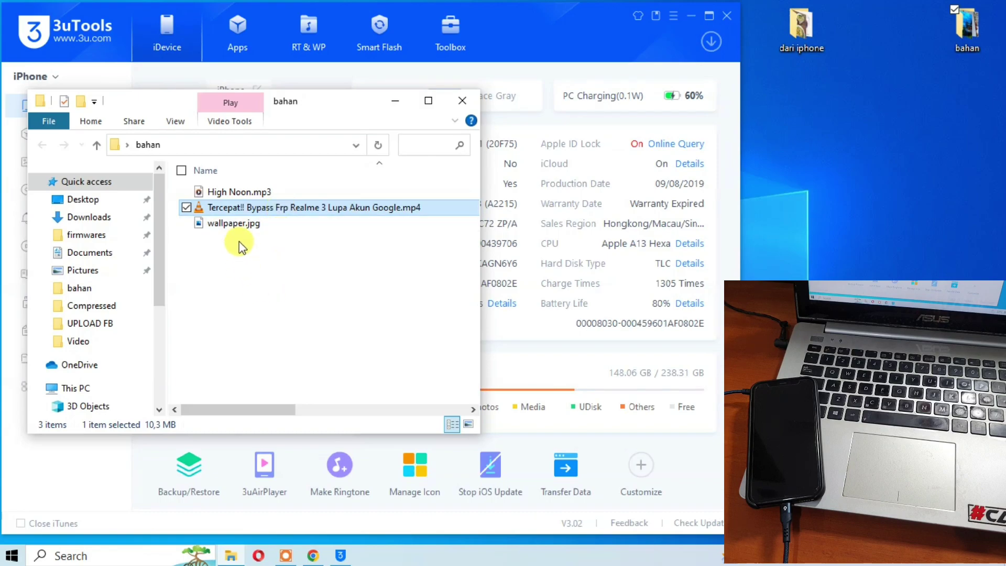
left_click(233, 225)
left_click(236, 193)
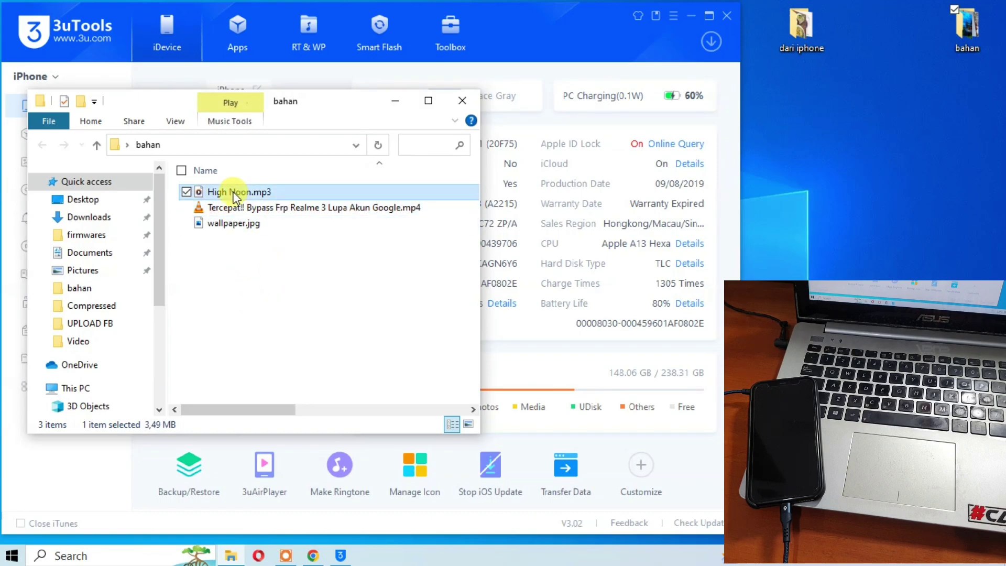
left_click(241, 208)
double_click(242, 210)
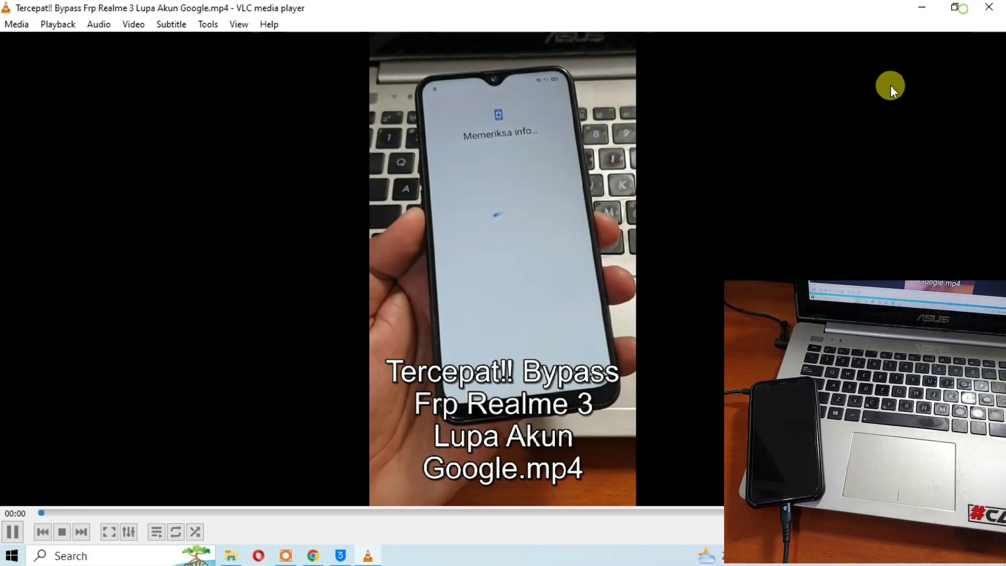
left_click(954, 8)
key("alt+F4")
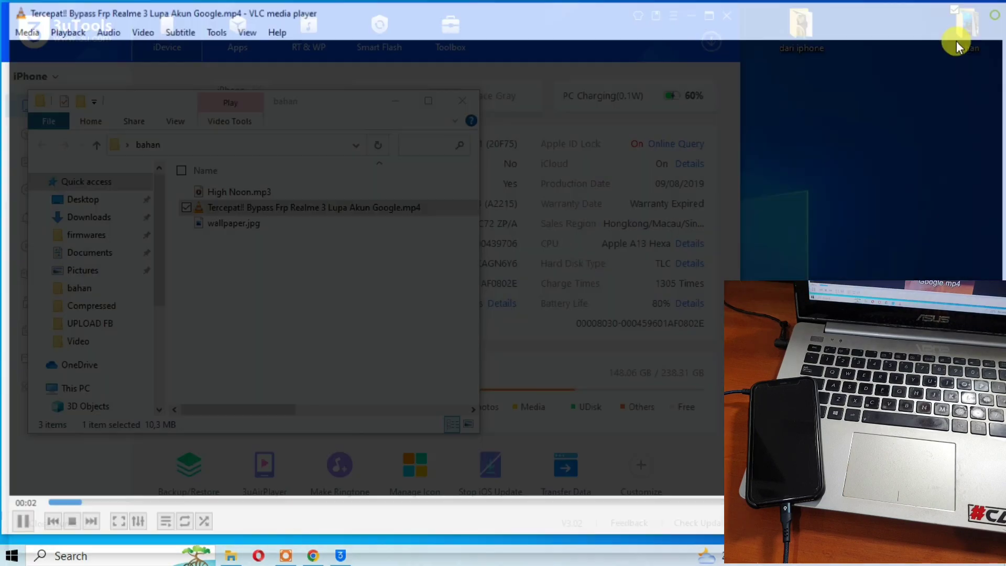
View the image wallpaper.jpg from the "bahan" folder and close the viewer
left_click(234, 225)
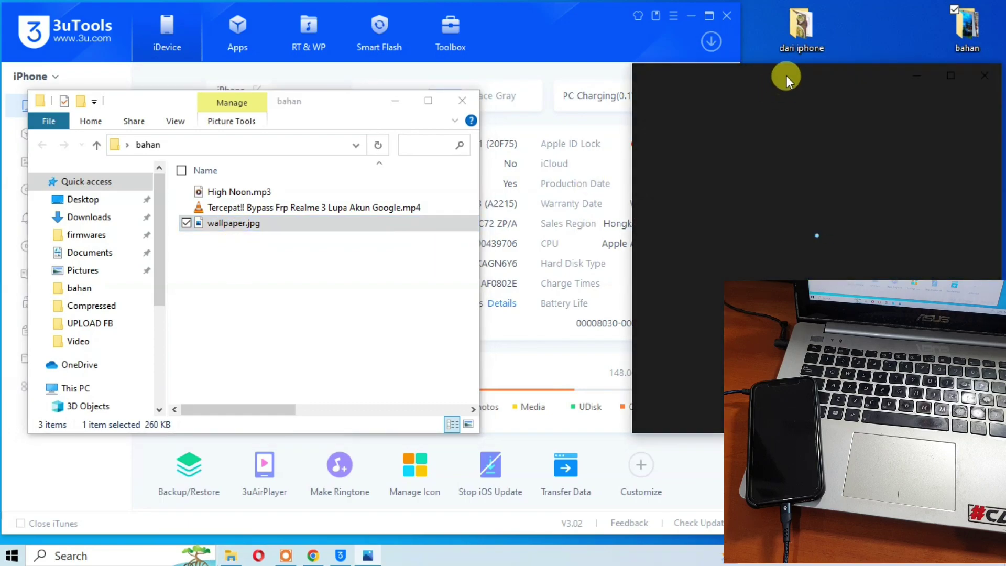
left_click_drag(794, 72, 298, 91)
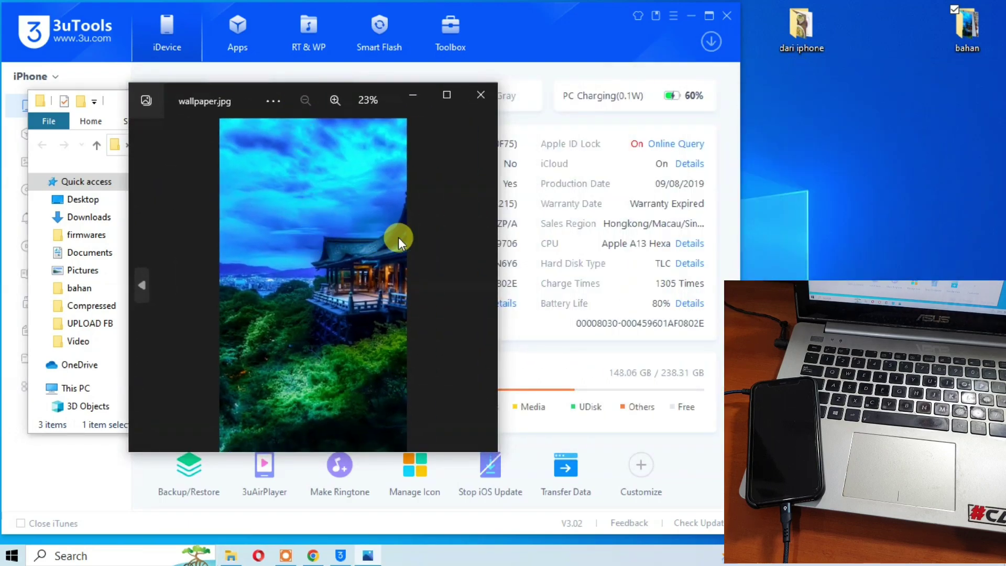
left_click(480, 95)
left_click(238, 194)
left_click(240, 207)
left_click(242, 226)
left_click(242, 207)
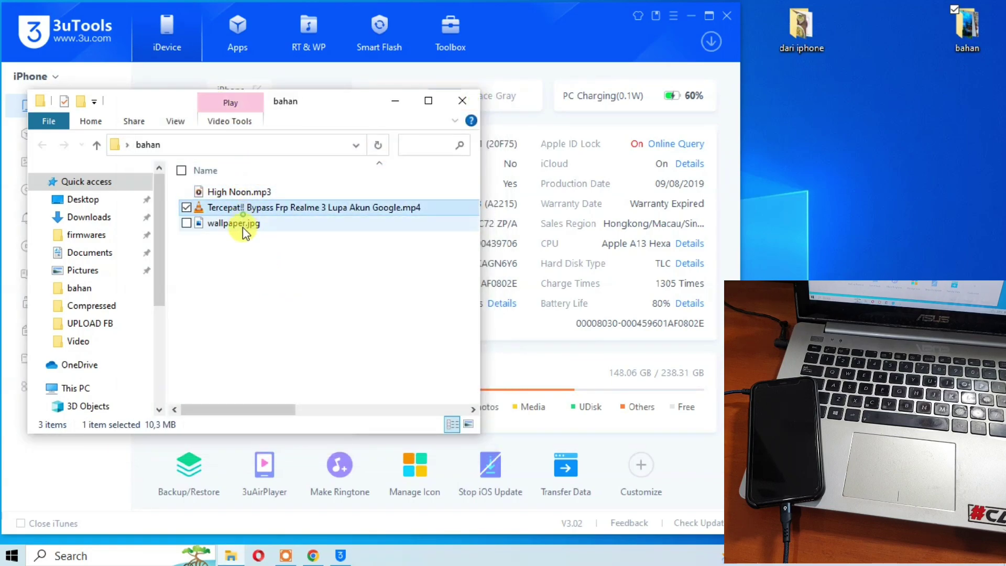
Arrange the "bahan" folder window with a narrow navigation pane beside 3uTools, and open the iPhone's Camera Roll
left_click(257, 274)
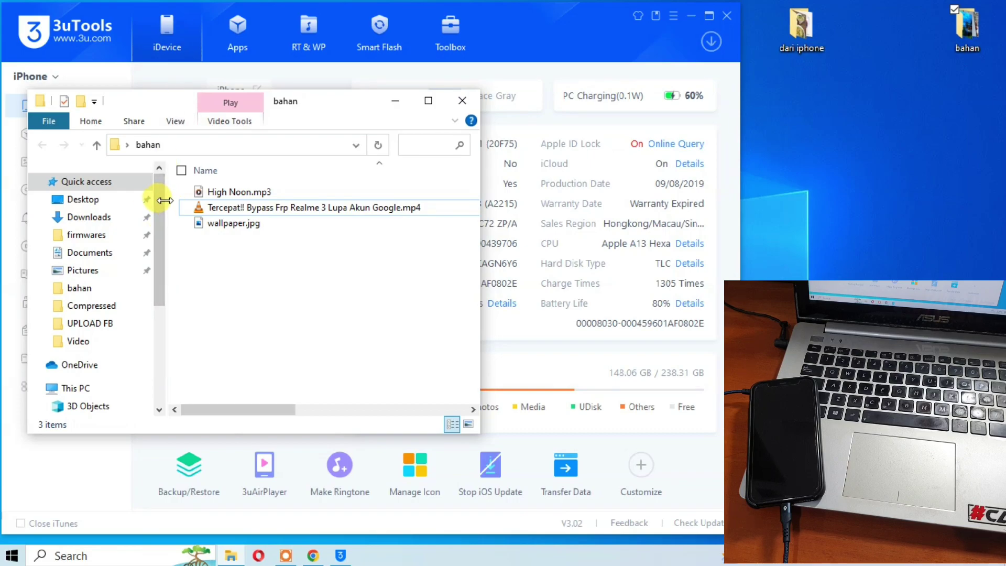
left_click_drag(165, 202, 72, 202)
left_click_drag(117, 105, 835, 15)
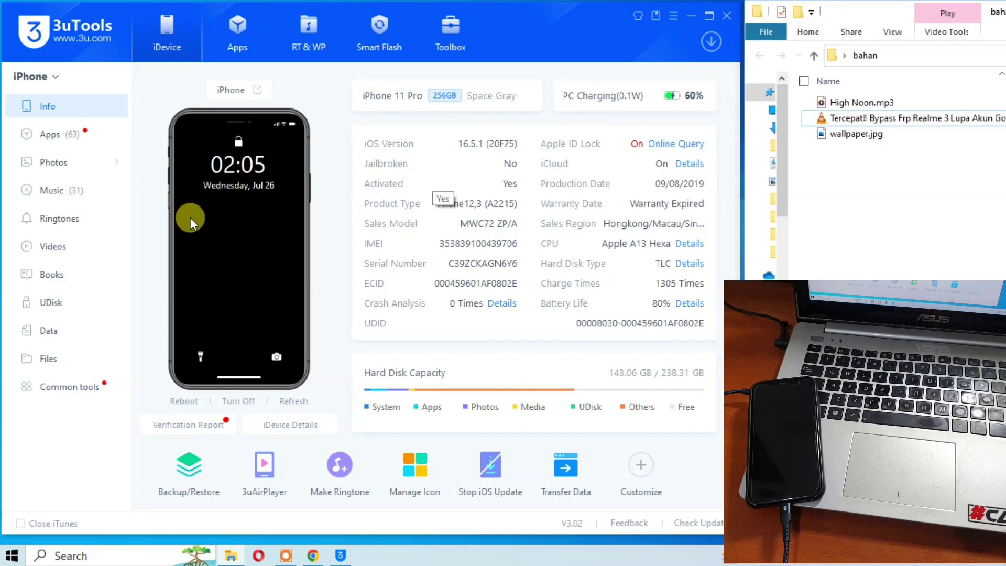
left_click(55, 164)
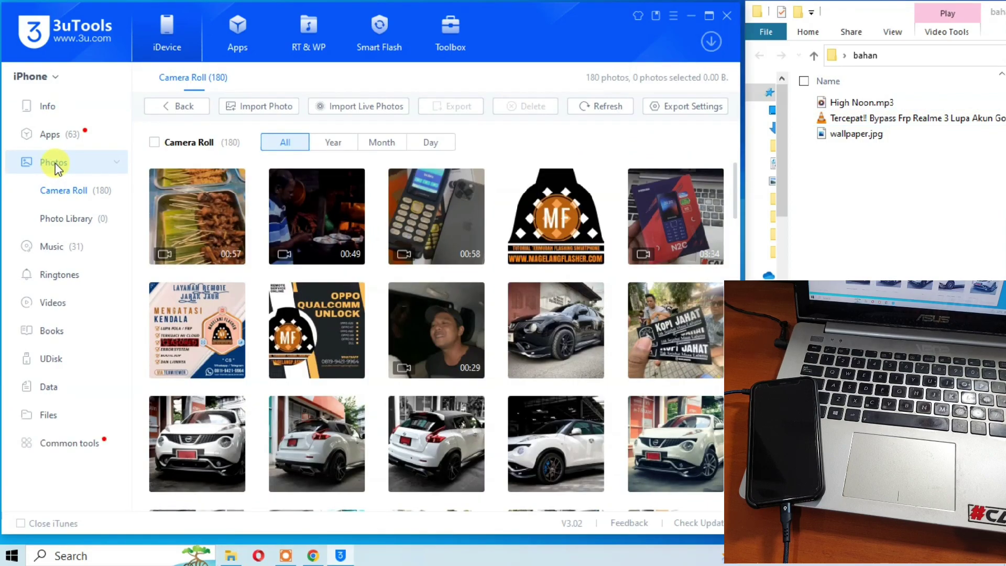
Import "Tercepat!! Bypass Frp Realme 3 Lupa Akun Google.mp4" and wallpaper.jpg from the desktop's "bahan" folder into the iPhone's Camera Roll
left_click(55, 162)
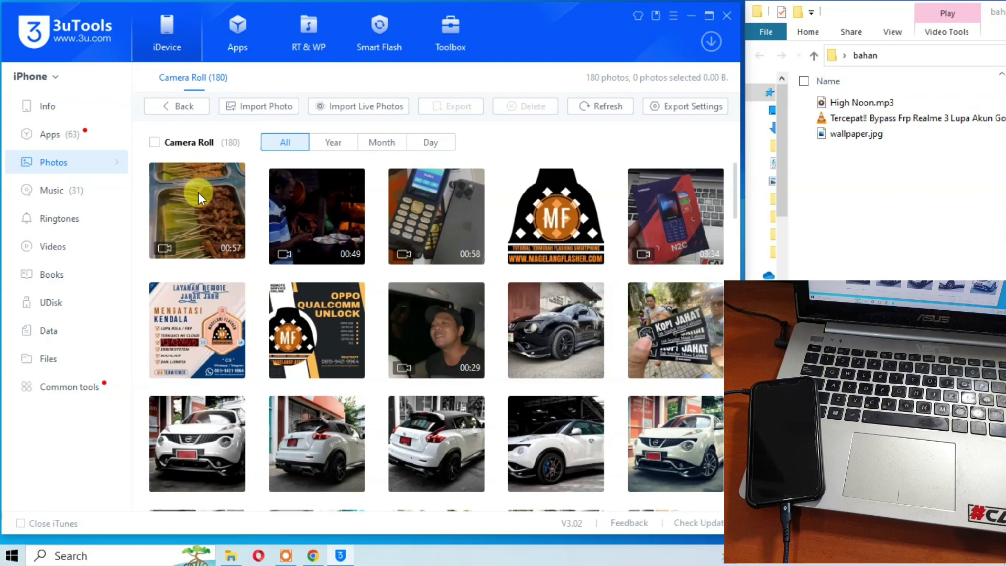
left_click(257, 108)
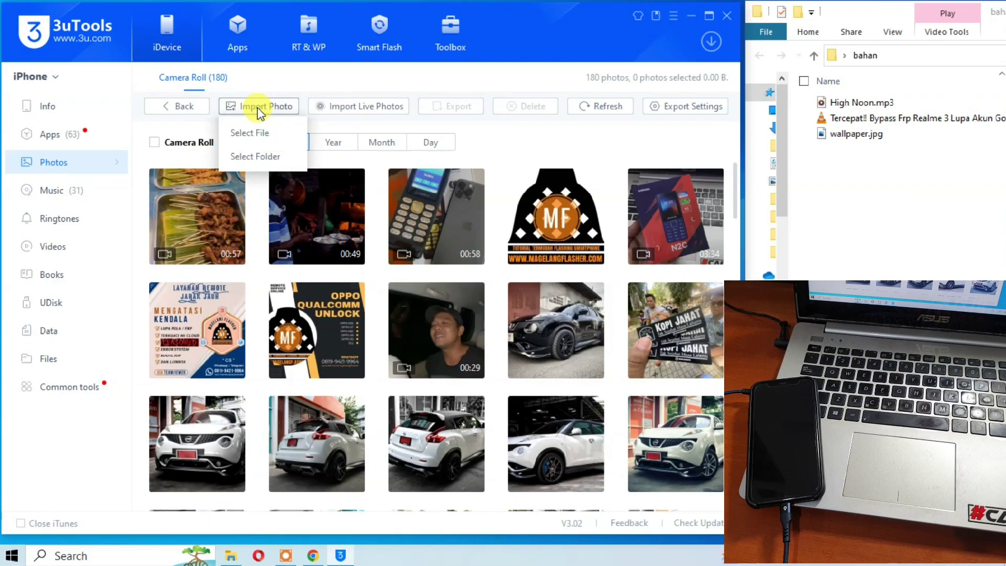
left_click(246, 134)
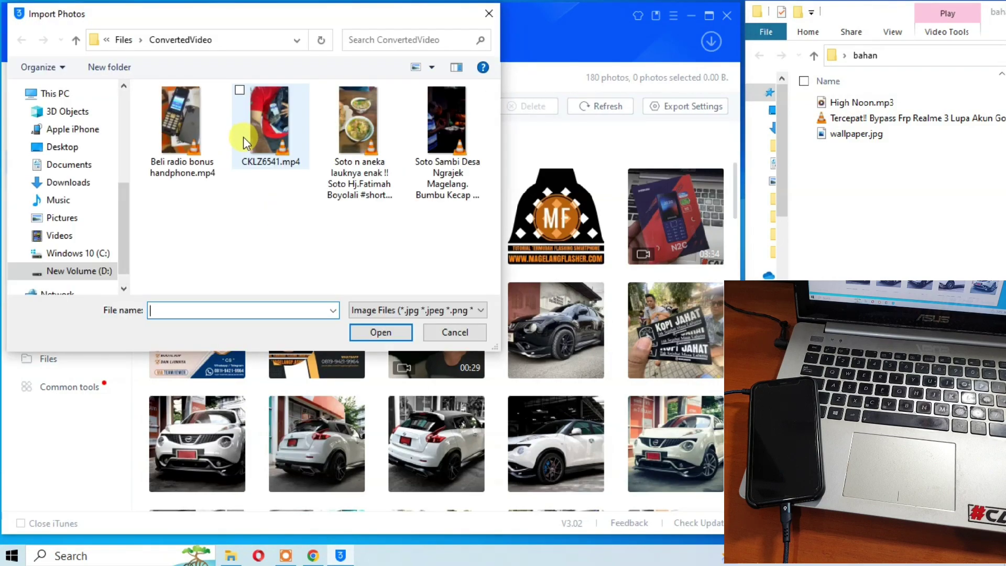
left_click(70, 148)
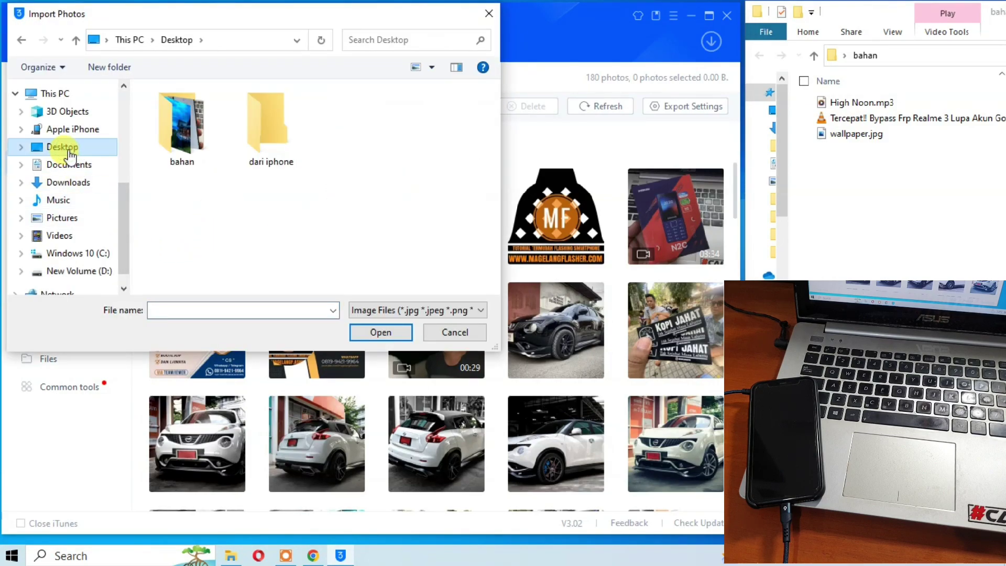
left_click(183, 130)
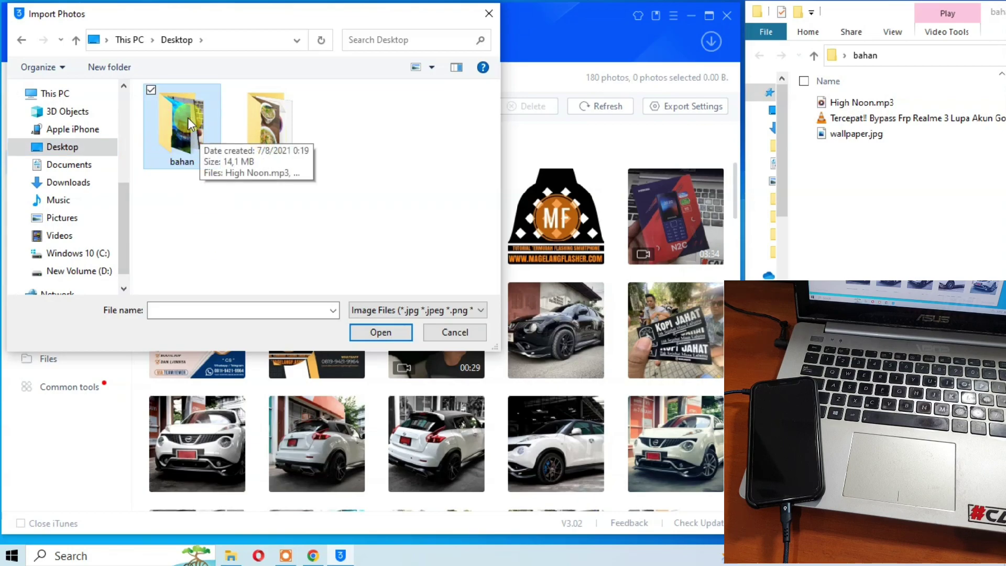
double_click(187, 122)
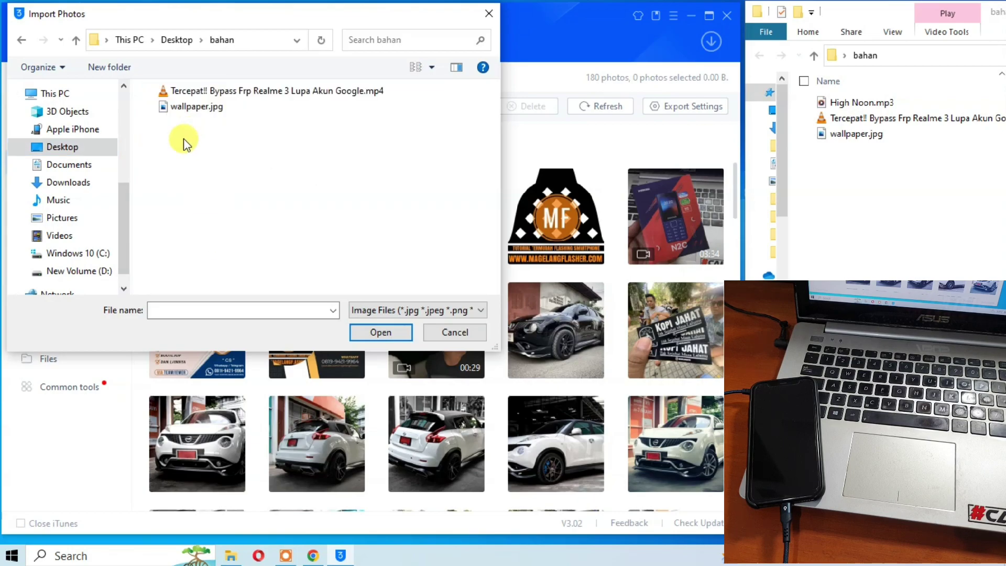
left_click(225, 92)
left_click(209, 106)
left_click_drag(211, 132, 212, 92)
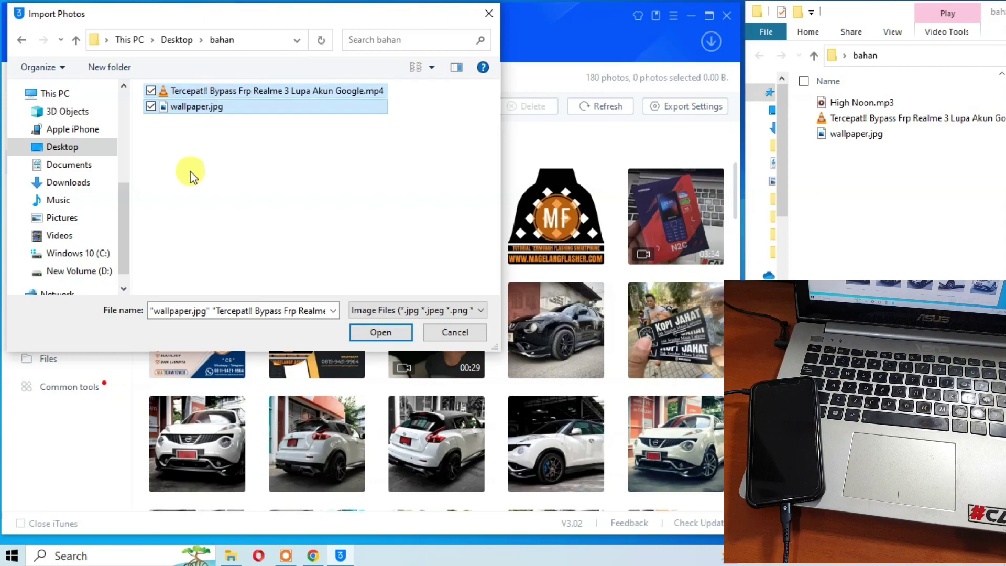
left_click(381, 332)
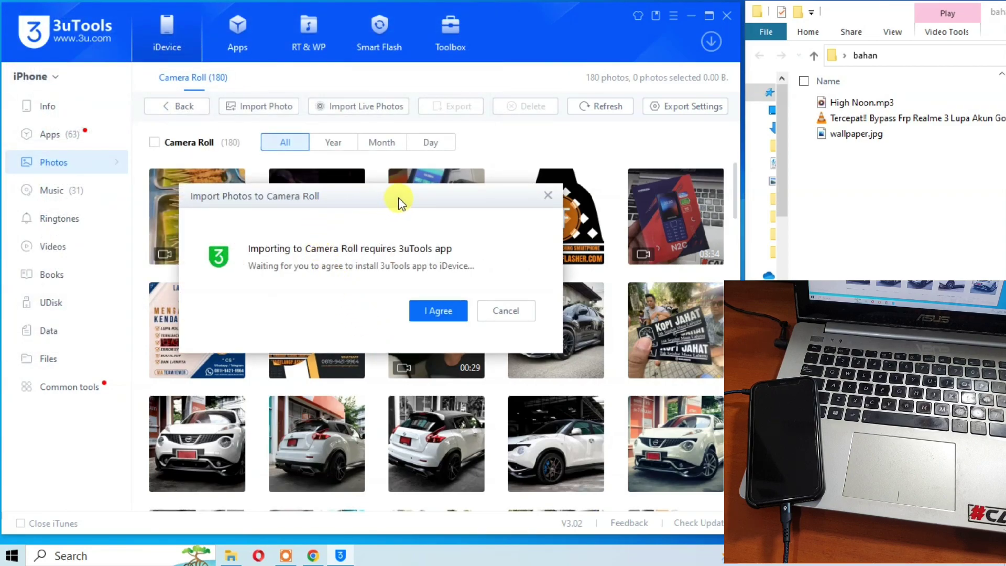
Agree to install the 3uTools app on the iPhone, and retry the video import into the Camera Roll
left_click_drag(396, 194, 316, 171)
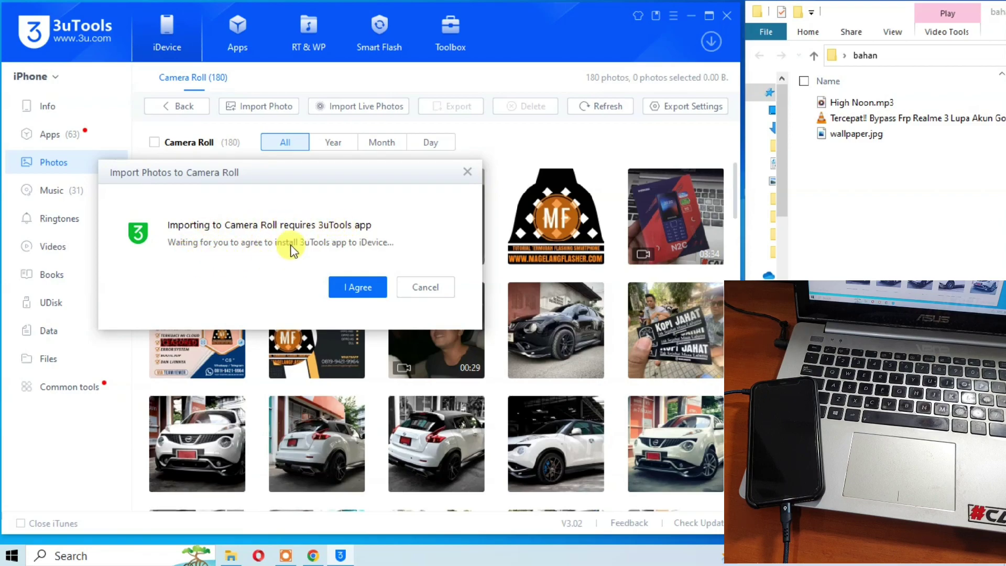
left_click(353, 289)
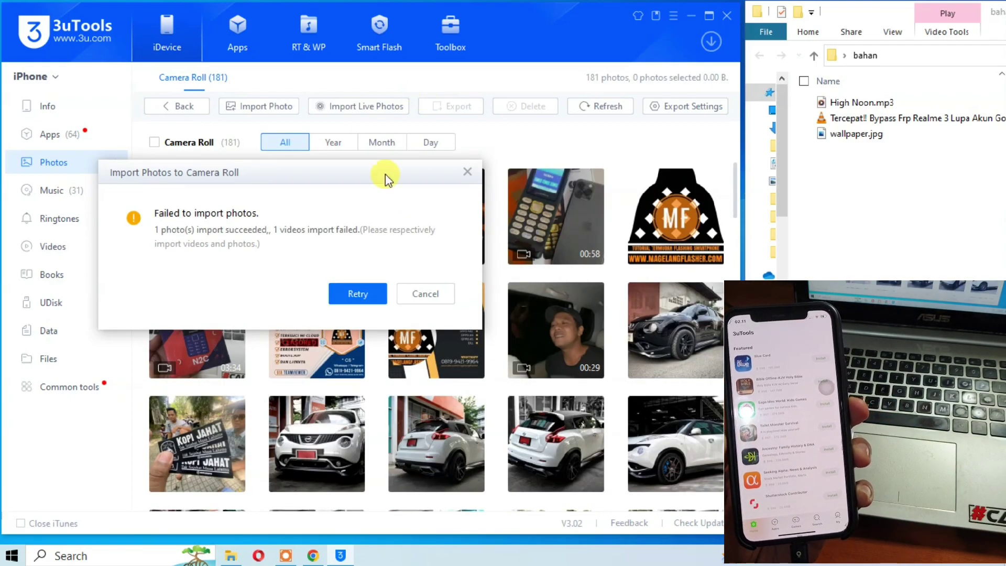
left_click(350, 300)
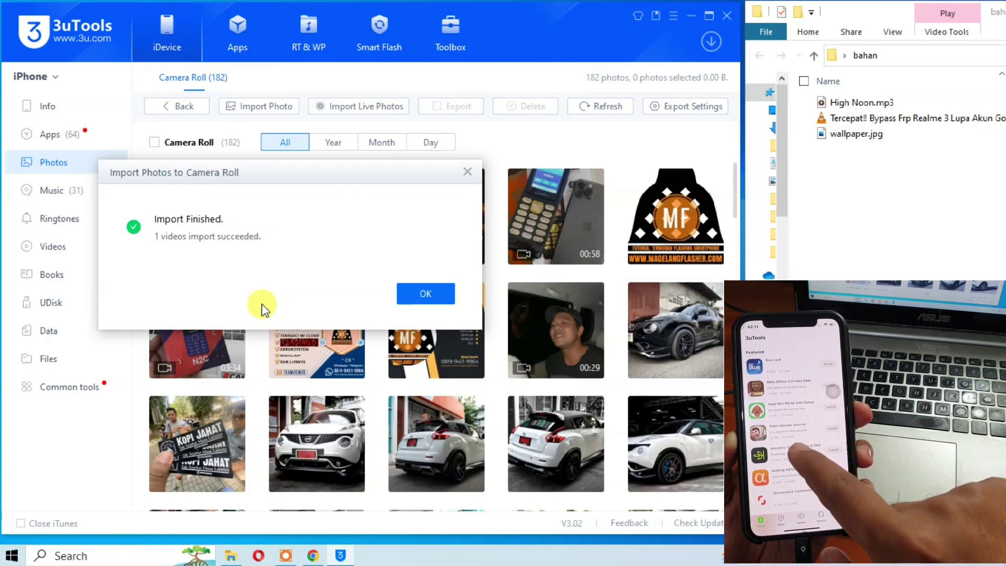
left_click(410, 293)
left_click(224, 202)
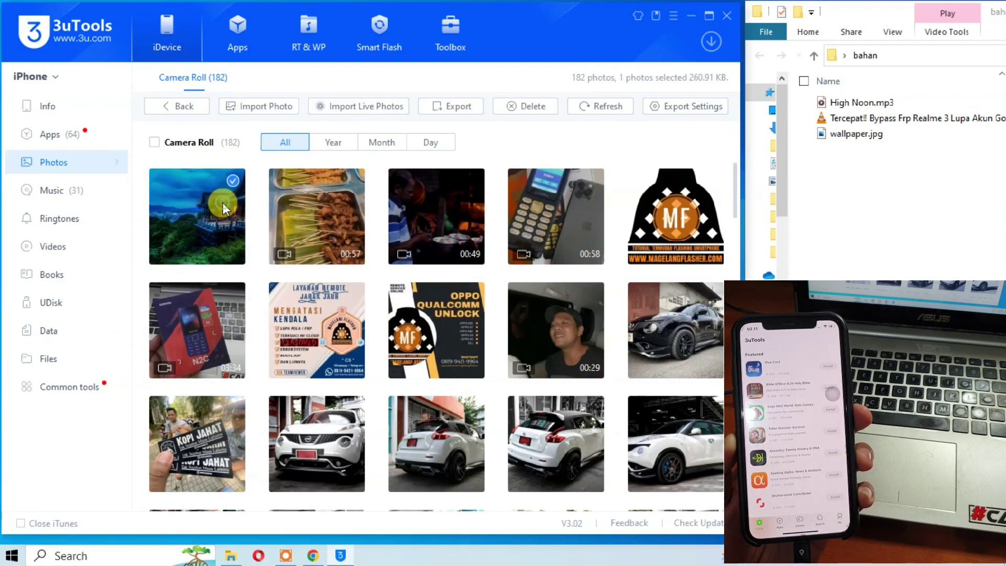
left_click(602, 218)
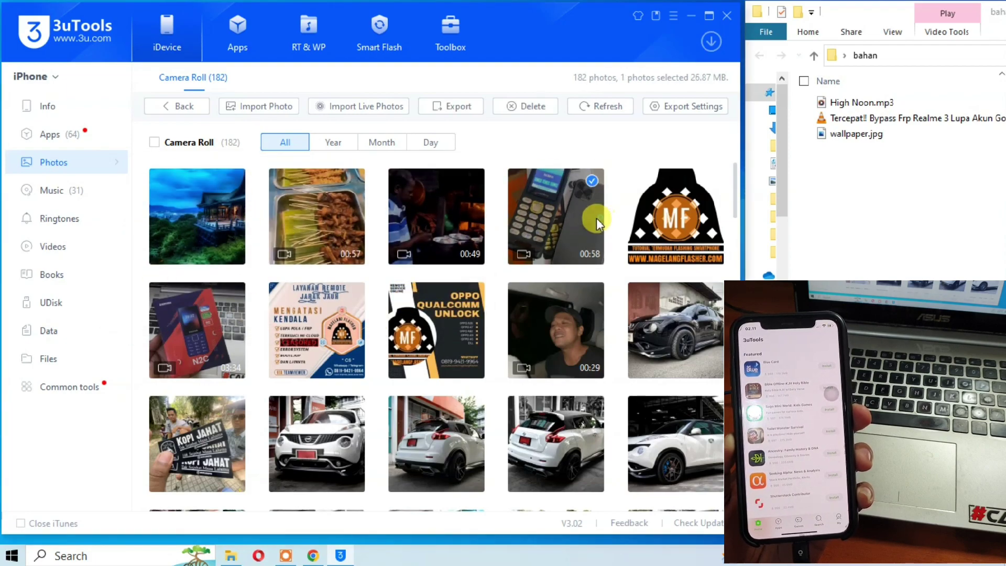
Turn on the preview pane and large icons in the "bahan" folder window to compare its video and wallpaper with the Camera Roll
left_click(850, 176)
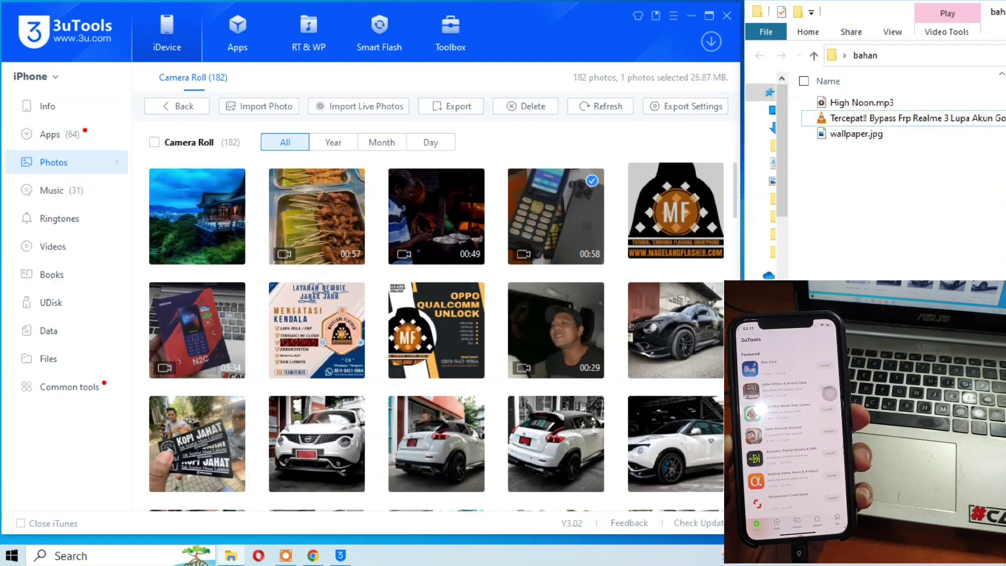
left_click(886, 33)
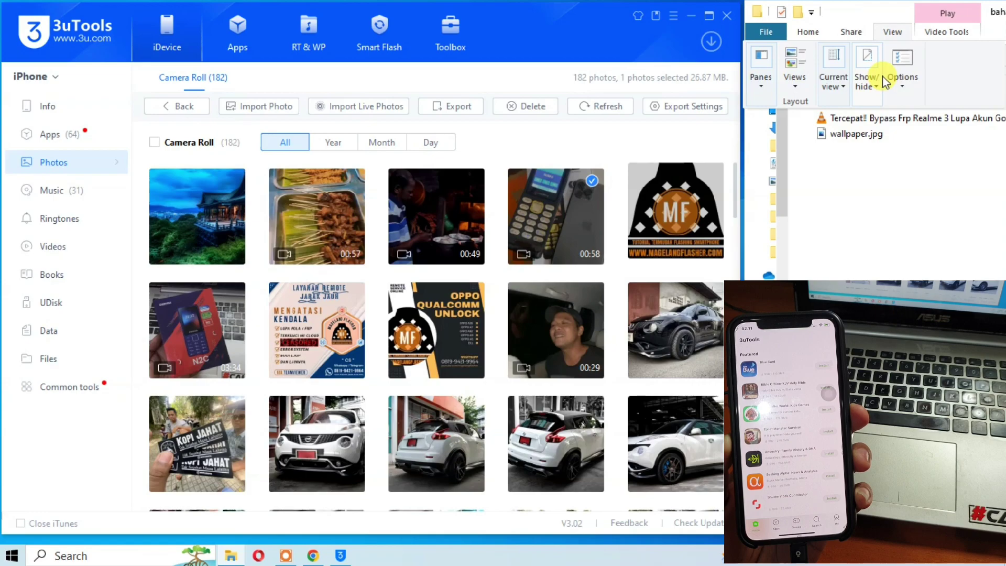
left_click(899, 88)
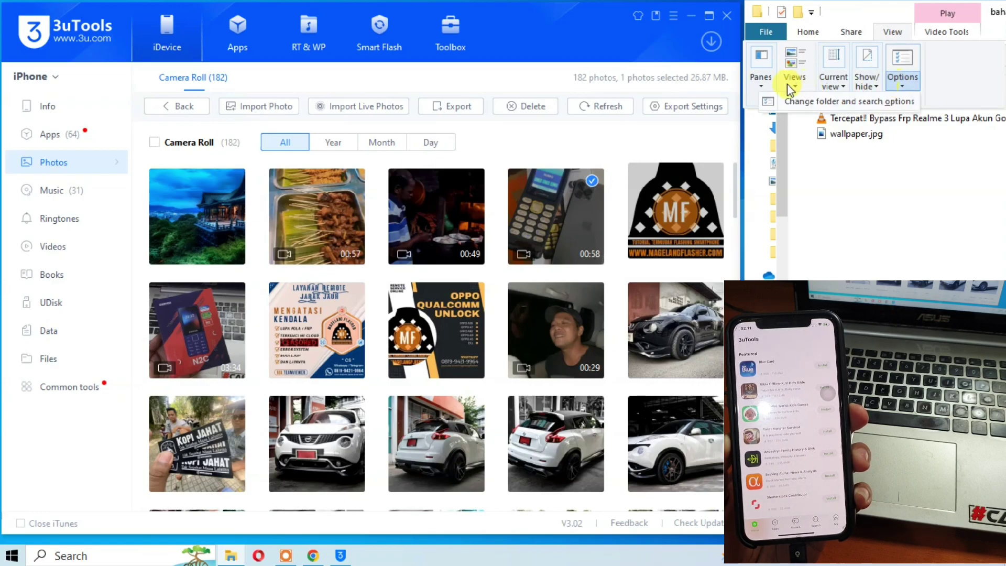
left_click(768, 84)
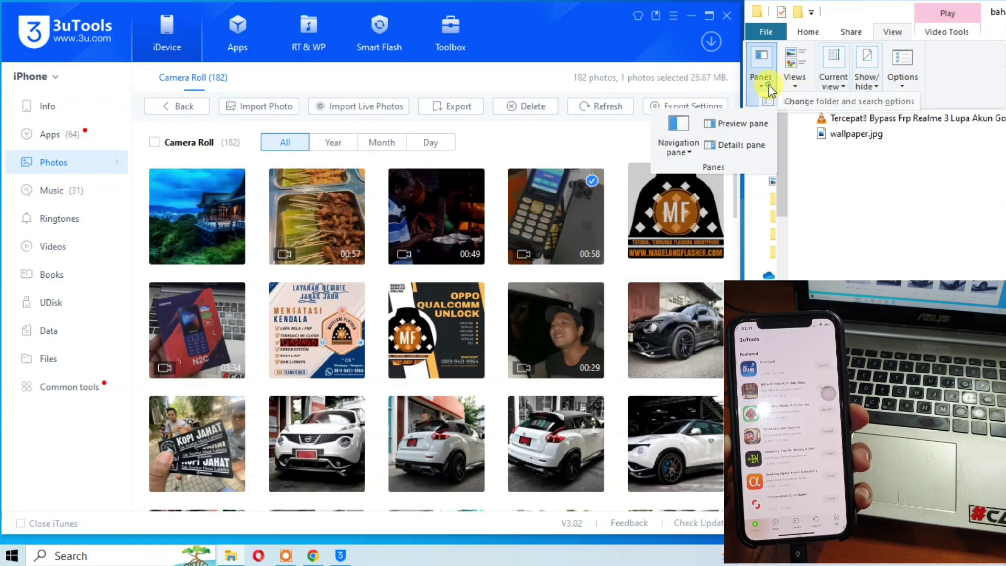
left_click(734, 124)
left_click(893, 32)
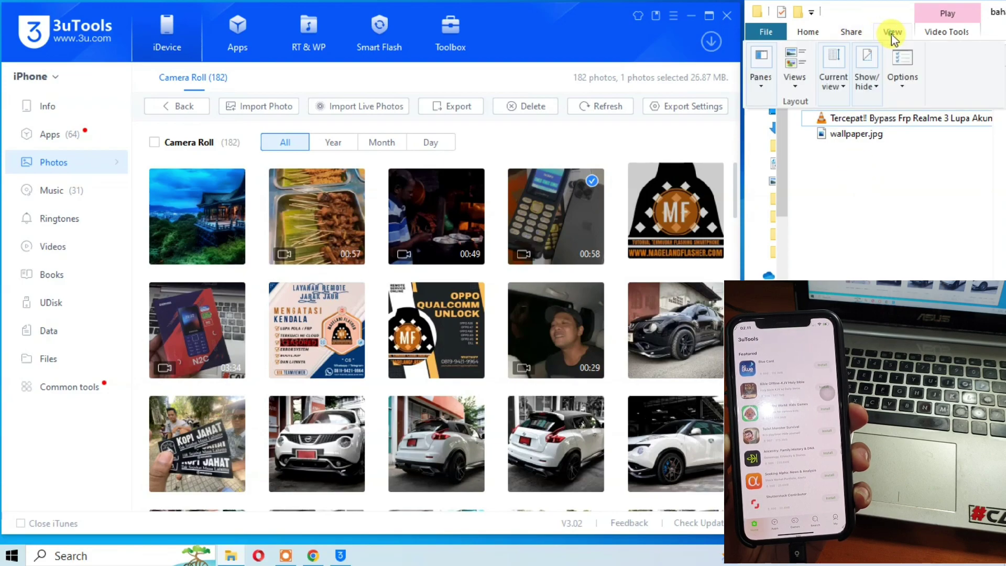
left_click(797, 85)
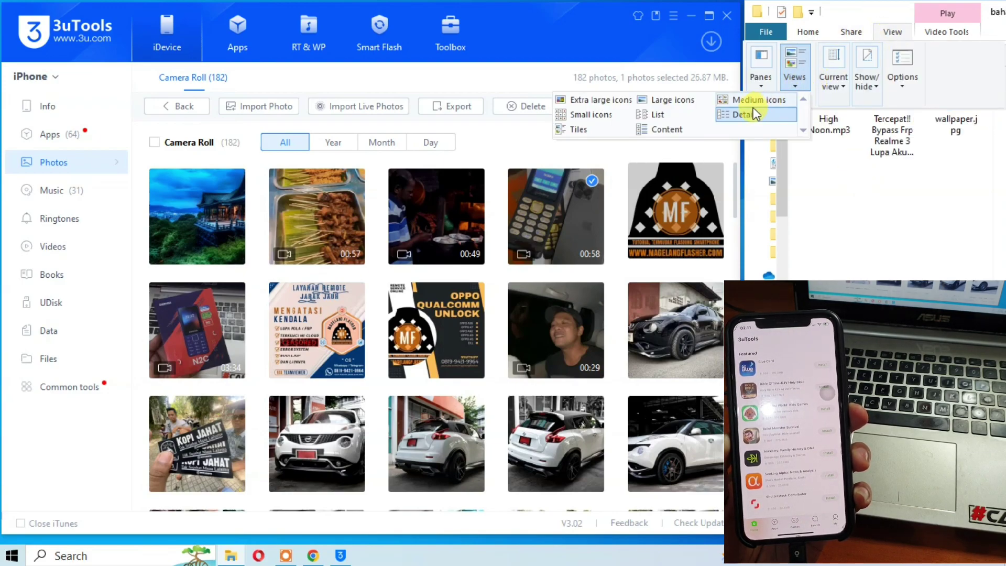
left_click(667, 99)
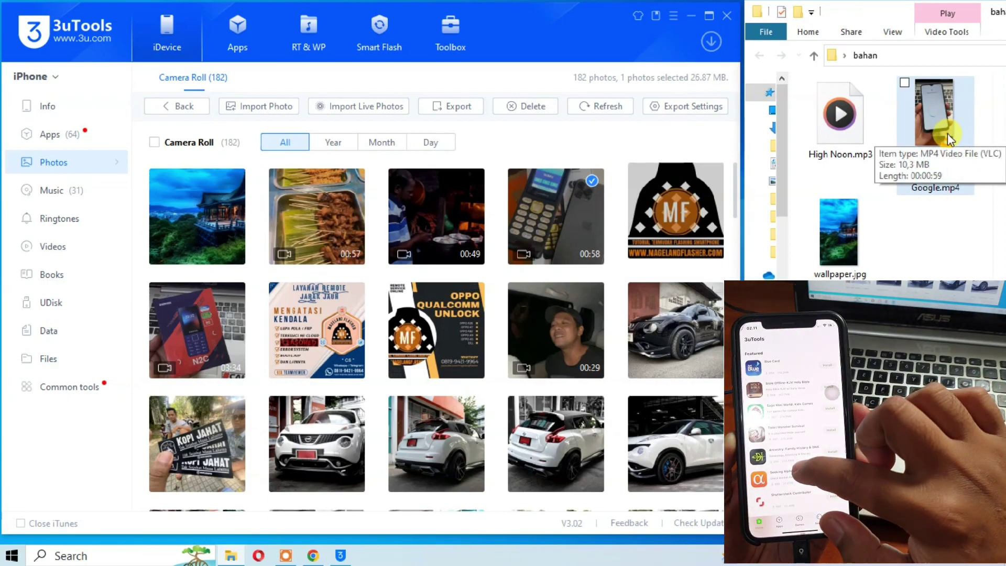
left_click(948, 133)
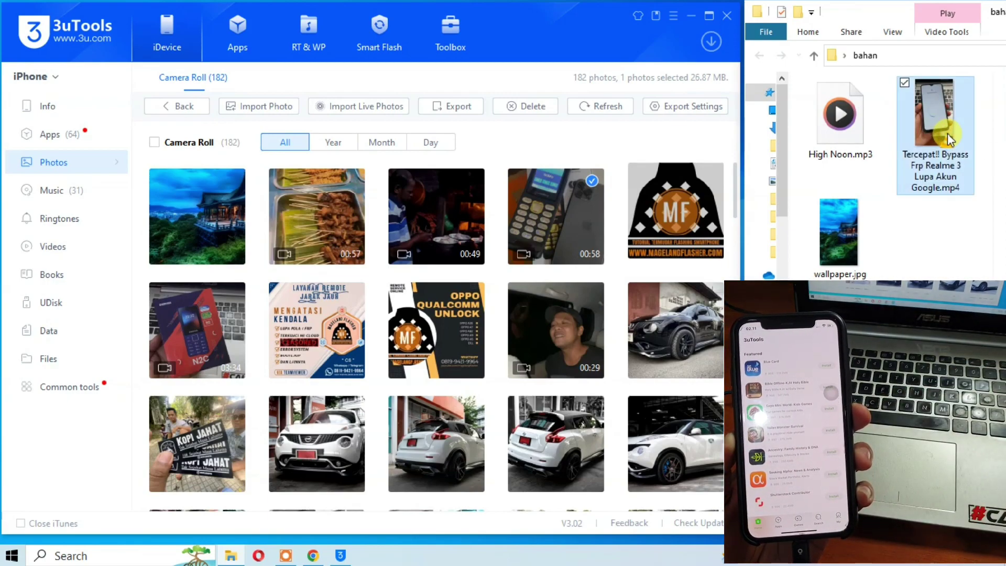
left_click(851, 244)
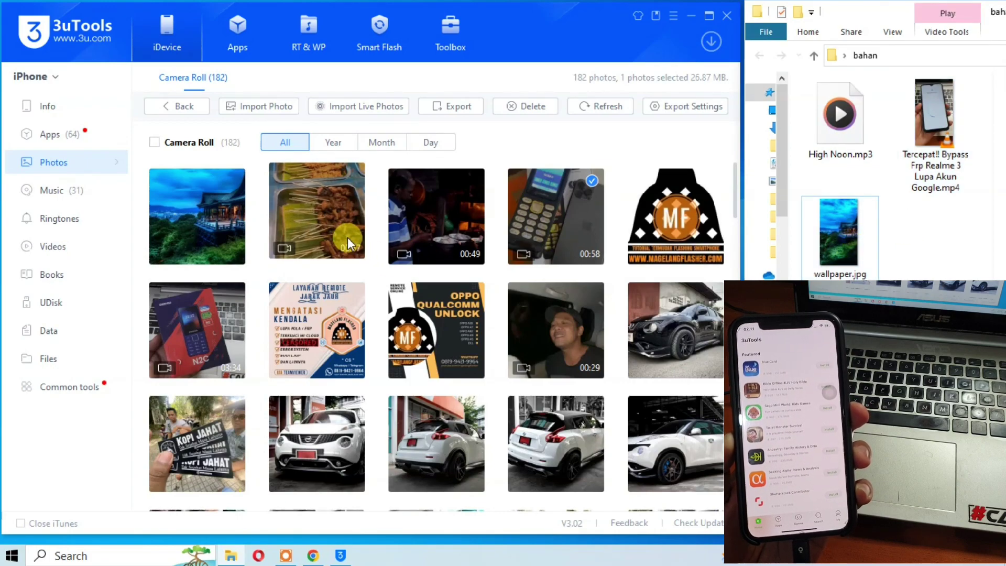
Import only "Tercepat!! Bypass Frp Realme 3 Lupa Akun Google.mp4" from the "bahan" folder into the Camera Roll
left_click(253, 107)
left_click(252, 133)
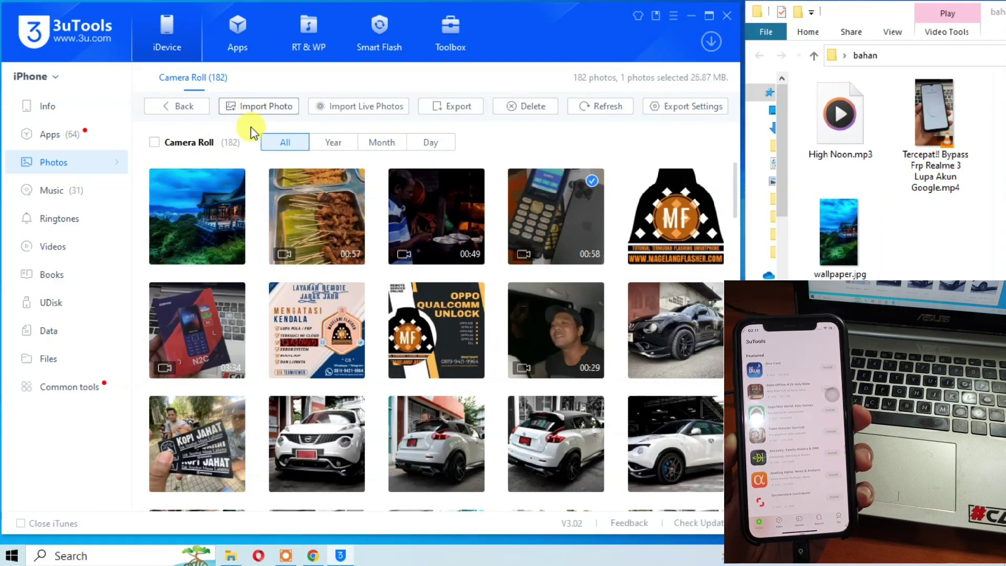
left_click(203, 99)
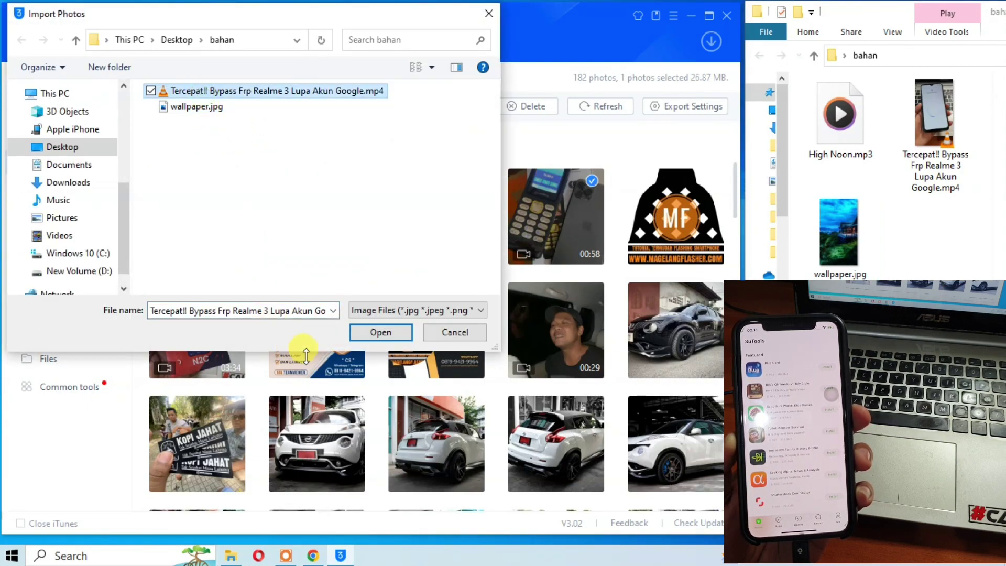
left_click(382, 332)
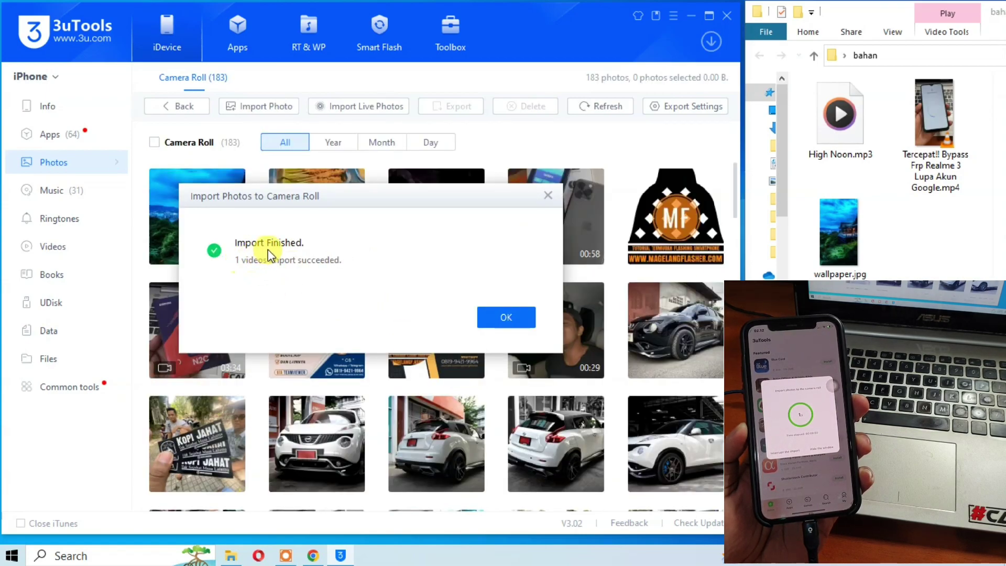
left_click(501, 323)
Find the two identical 00:59 videos in the Camera Roll and try to delete the first one
scroll(351, 315, "down", 2)
scroll(351, 314, "up", 2)
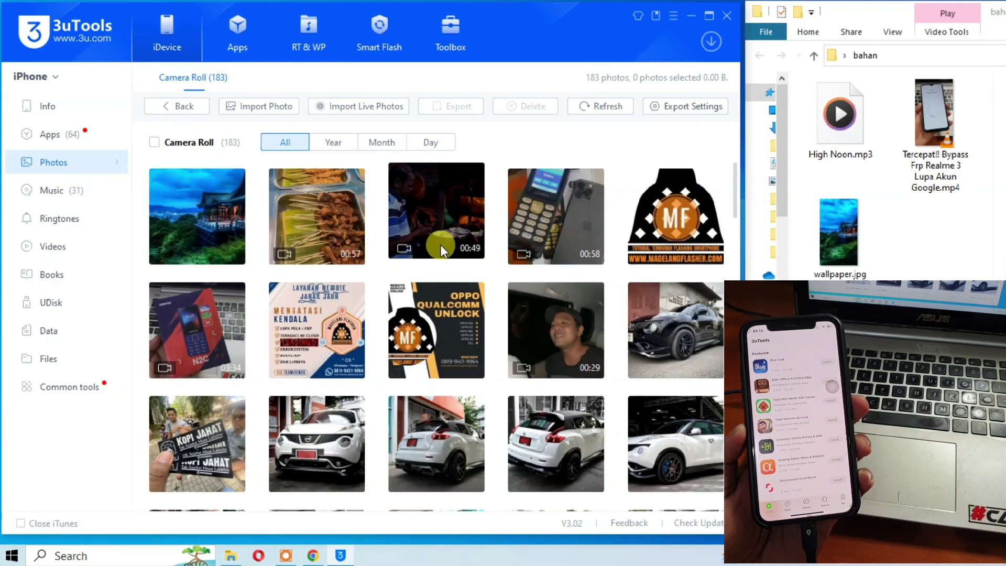
scroll(295, 285, "down", 4)
scroll(294, 285, "down", 3)
left_click(572, 316)
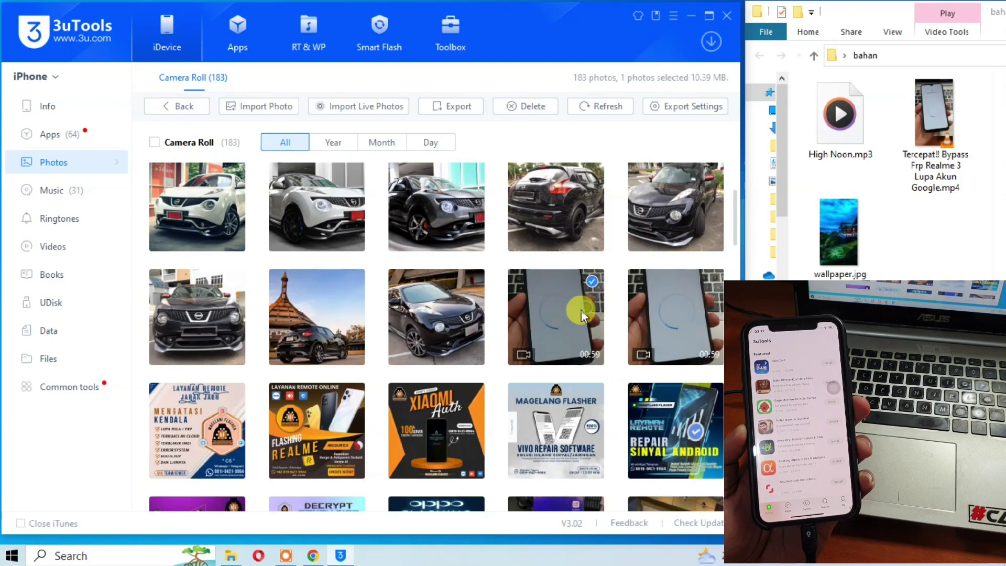
left_click(671, 313)
left_click(592, 308)
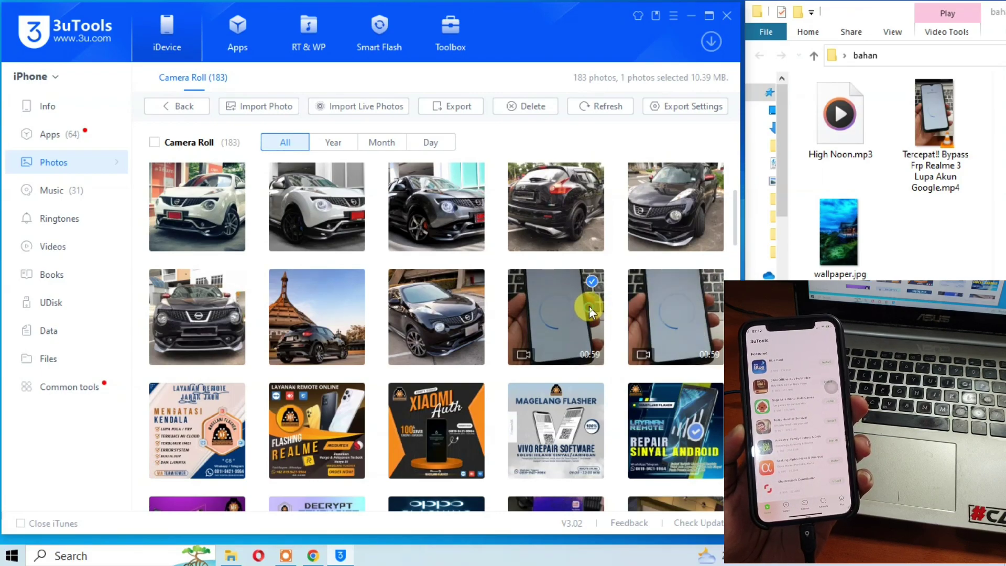
left_click(526, 106)
left_click(478, 310)
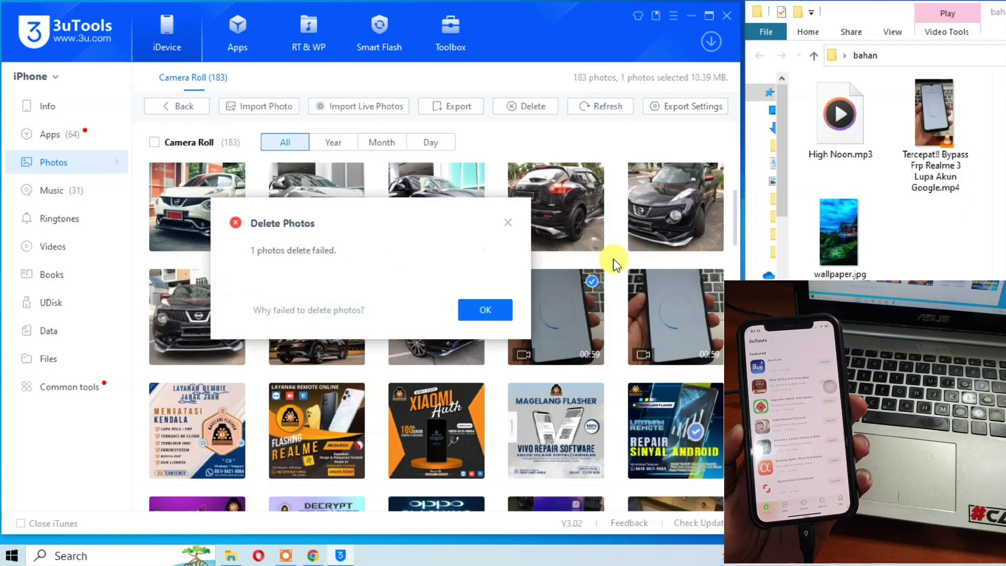
left_click(486, 312)
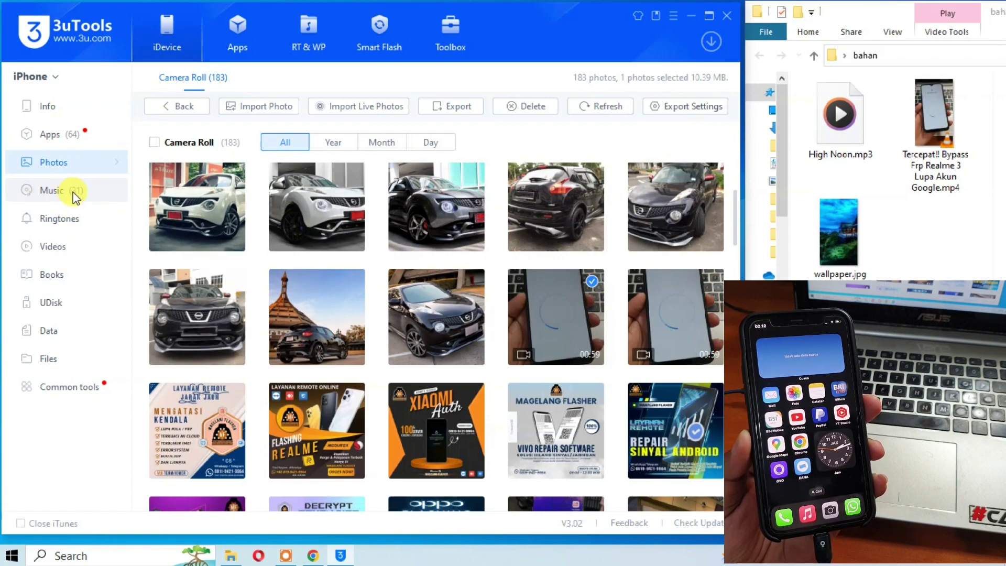
Import High Noon.mp3 from the desktop's "bahan" folder into the iPhone's music
left_click(52, 191)
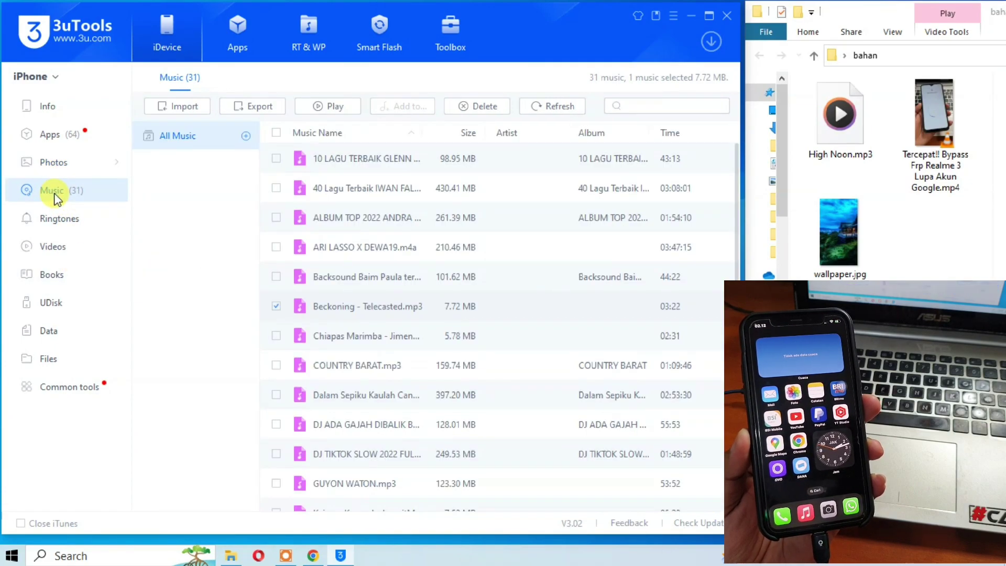
left_click(177, 105)
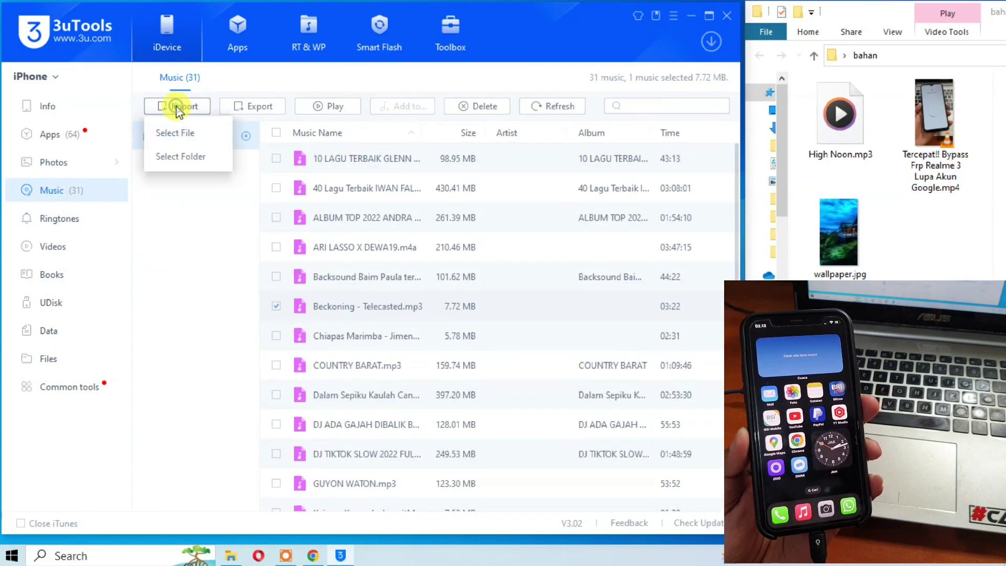
left_click(173, 137)
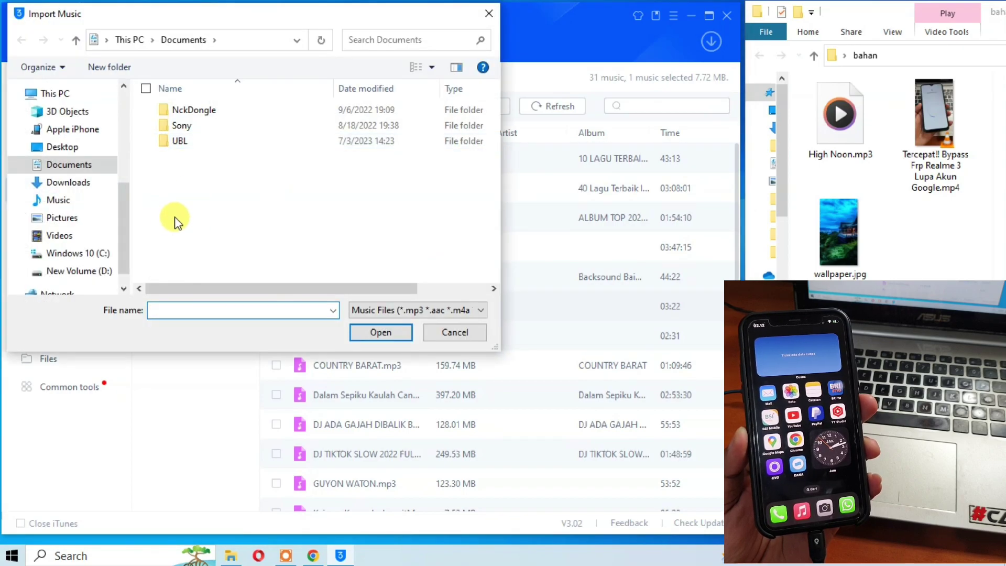
left_click(76, 150)
left_click(187, 140)
double_click(187, 140)
left_click(181, 111)
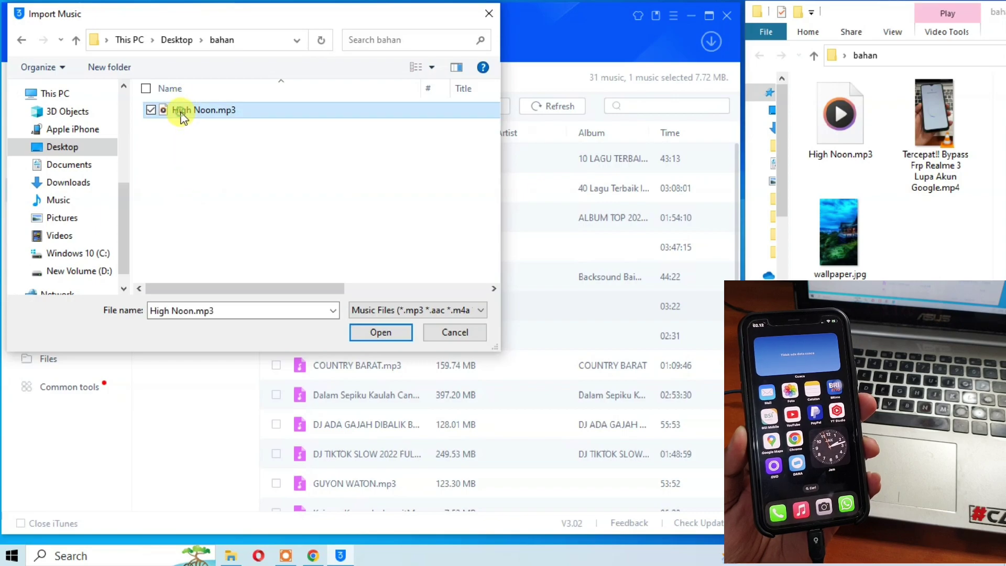
left_click(365, 335)
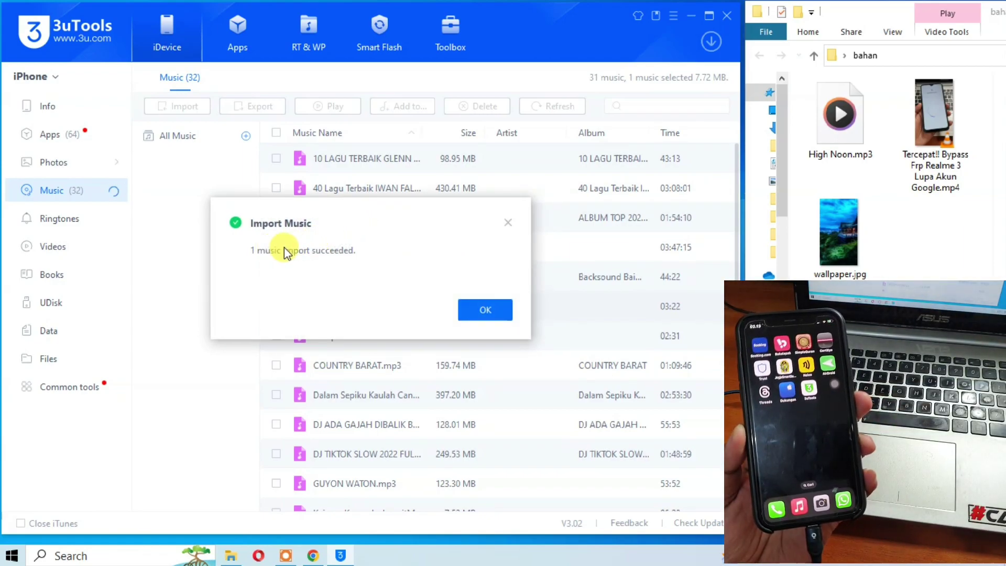
left_click(474, 311)
Refresh the iPhone's music list, then find and select High Noon.mp3 in it
left_click(548, 106)
scroll(413, 231, "down", 10)
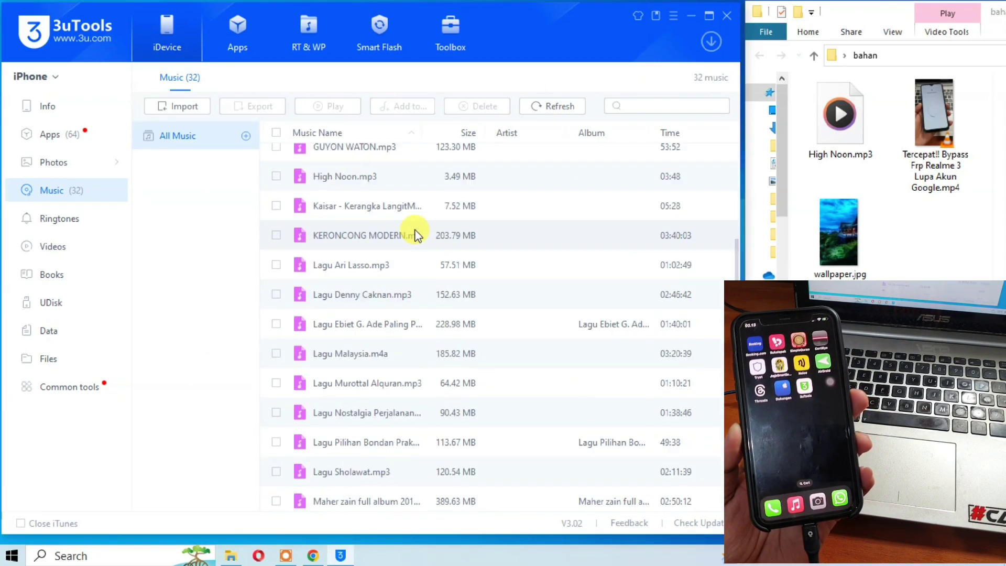
scroll(381, 304, "up", 6)
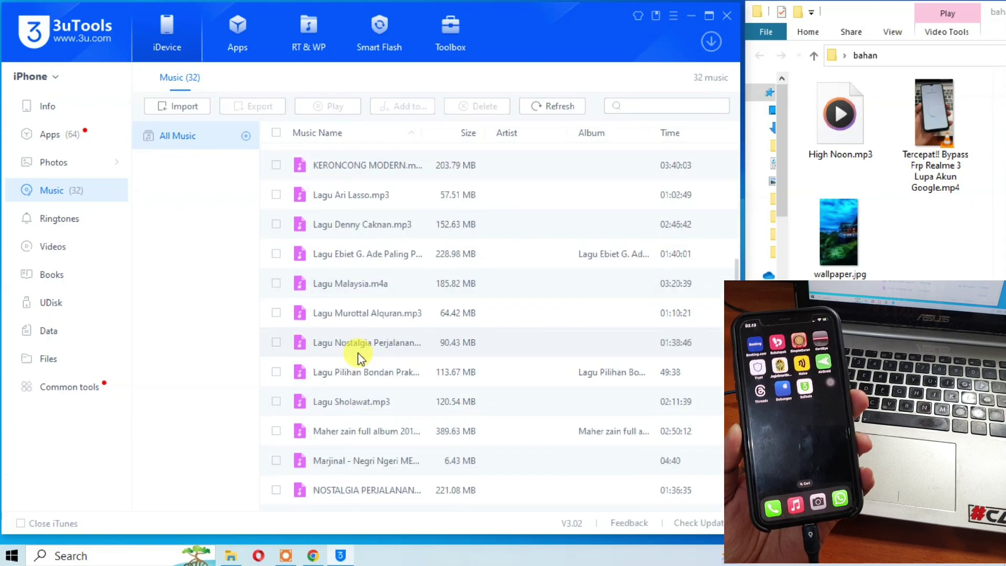
left_click(350, 277)
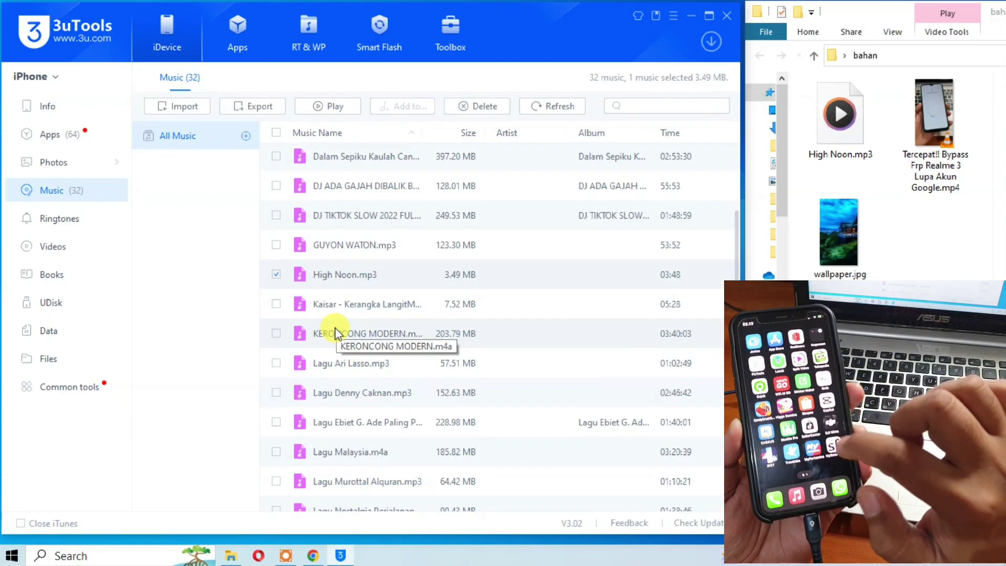